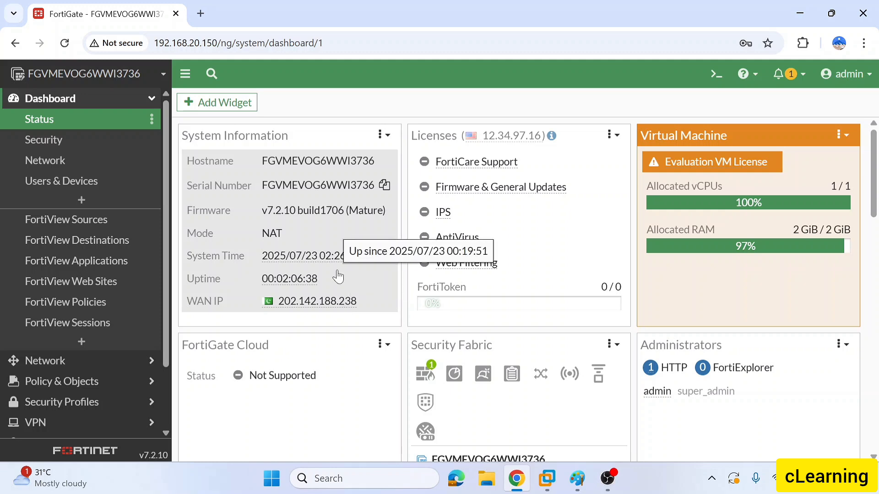
Step: Switch to Paint and draw two side-by-side rectangles, about 218 × 96 px and about 269 × 98 px
click(578, 483)
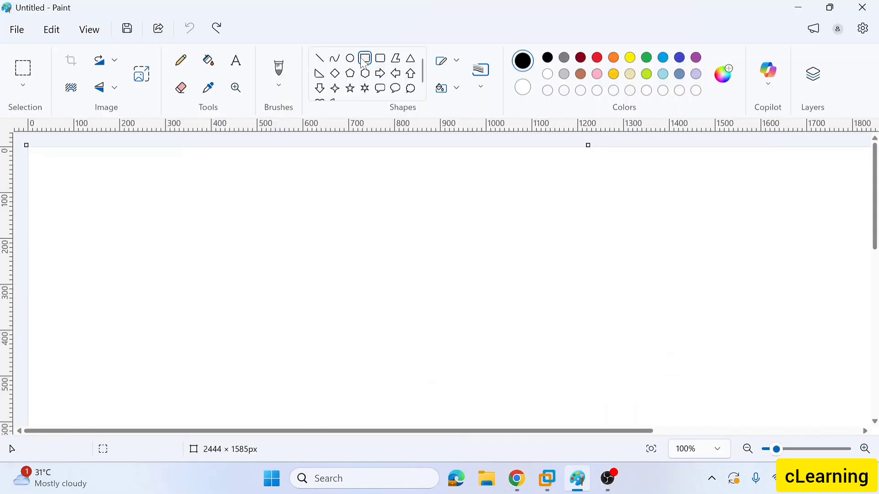
drag(183, 278, 284, 322)
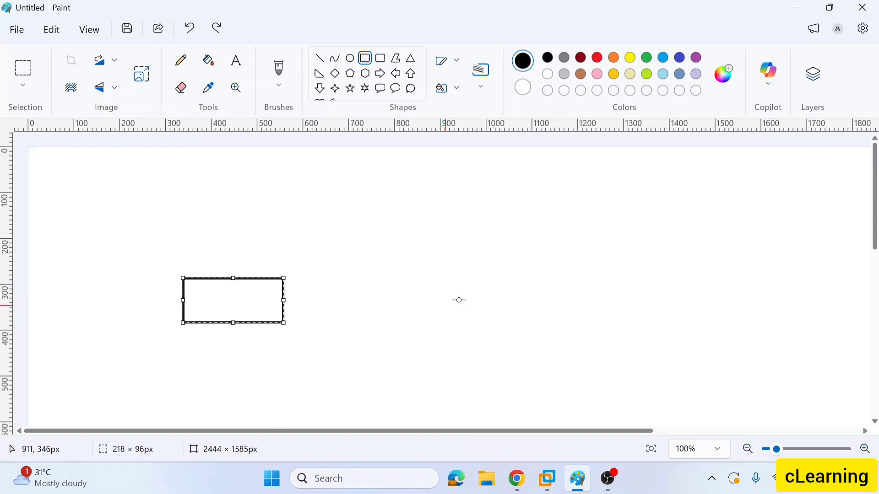
drag(450, 279, 575, 324)
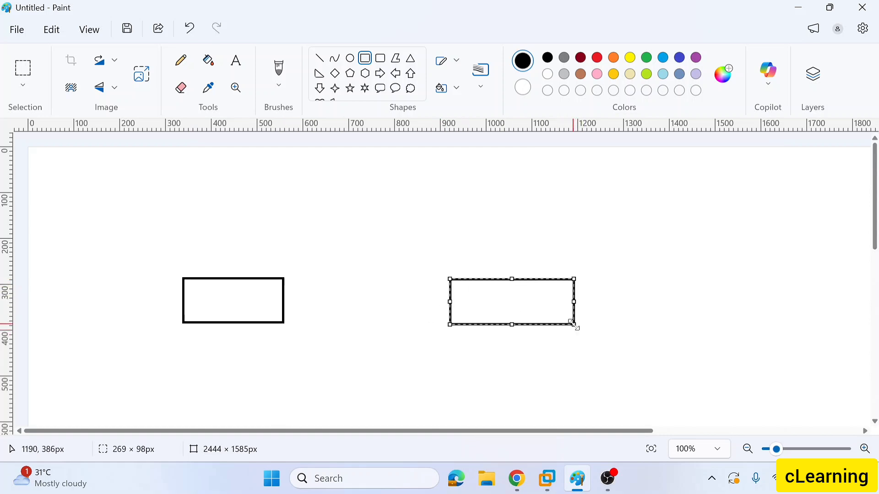
Step: Connect the two rectangles with two roughly horizontal lines, each about 365 px long
click(317, 60)
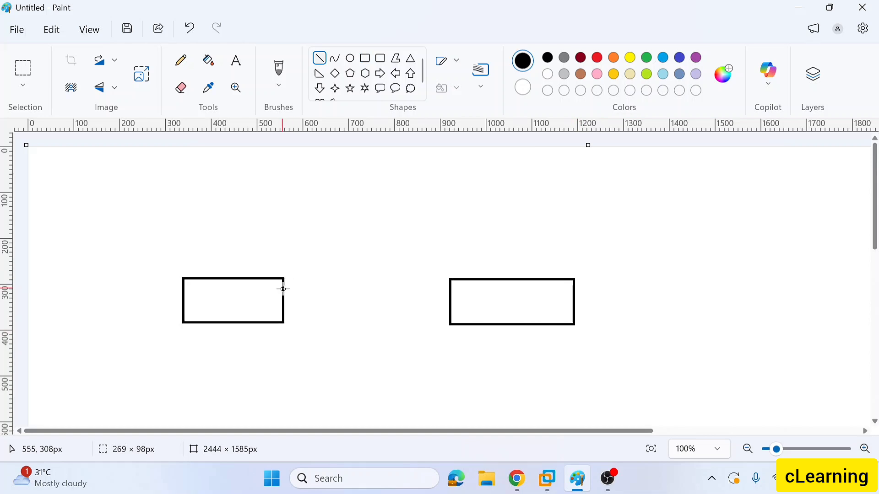
drag(284, 289, 451, 287)
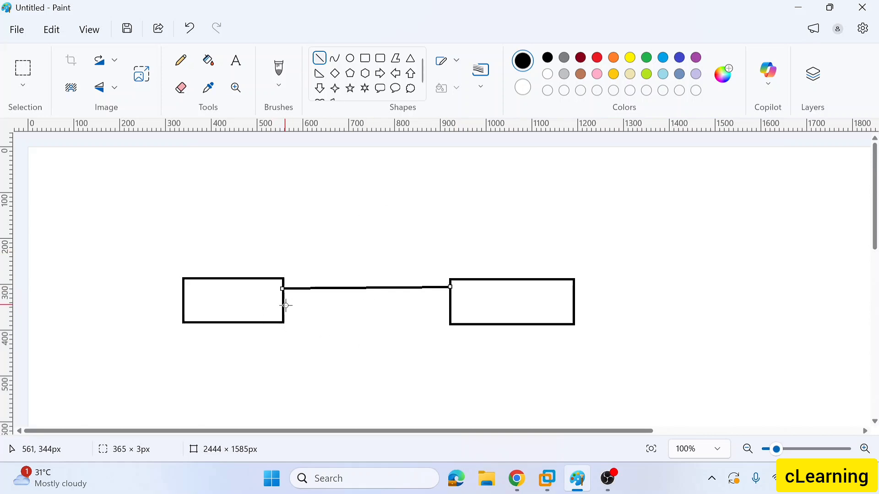
drag(284, 303, 452, 302)
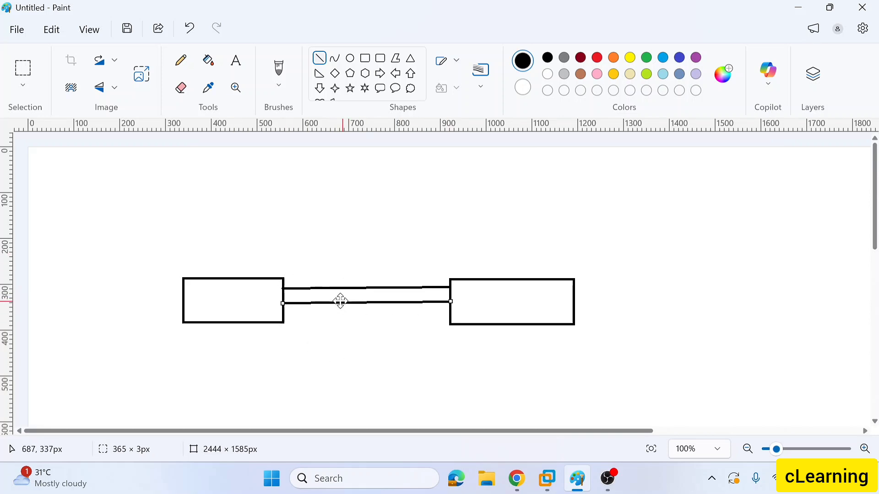
Step: Draw two diagonal lines spreading upward from the upper edge of each rectangle
drag(205, 278, 166, 194)
drag(225, 278, 285, 175)
drag(471, 277, 422, 187)
drag(506, 277, 564, 183)
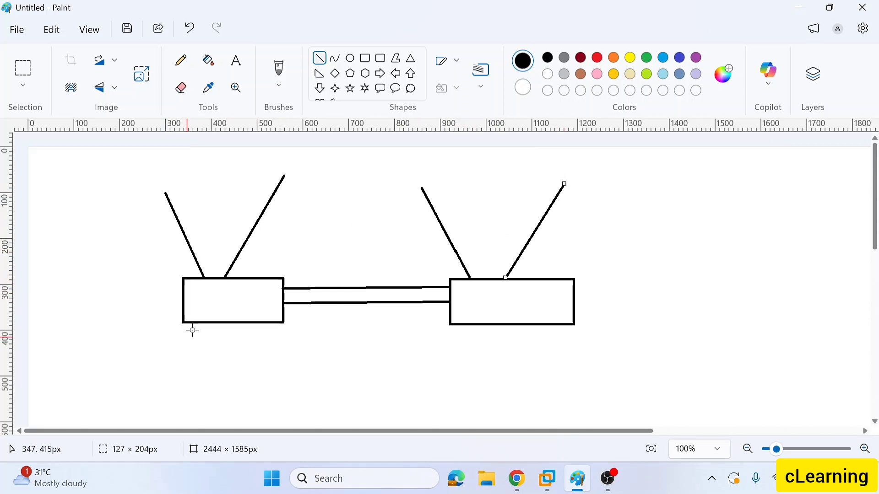
Step: Draw two converging lines downward from the lower edge of each rectangle, about 130 to 163 px high
drag(196, 321, 238, 397)
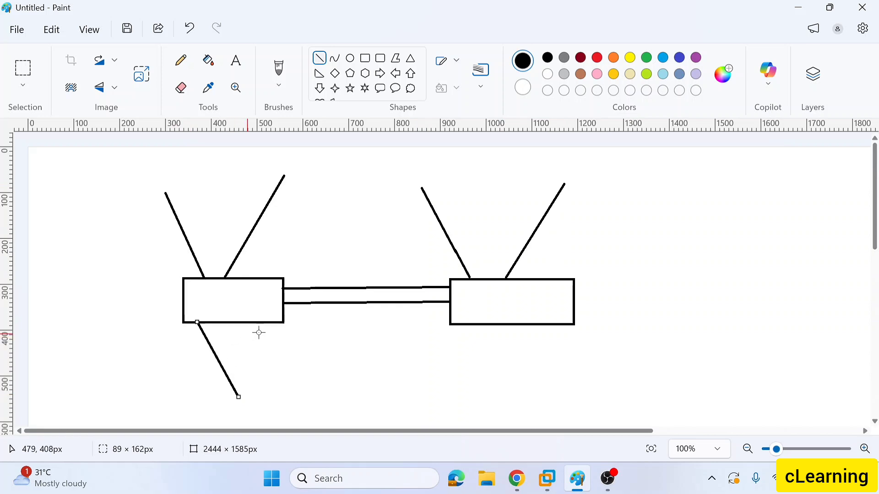
drag(274, 320, 257, 395)
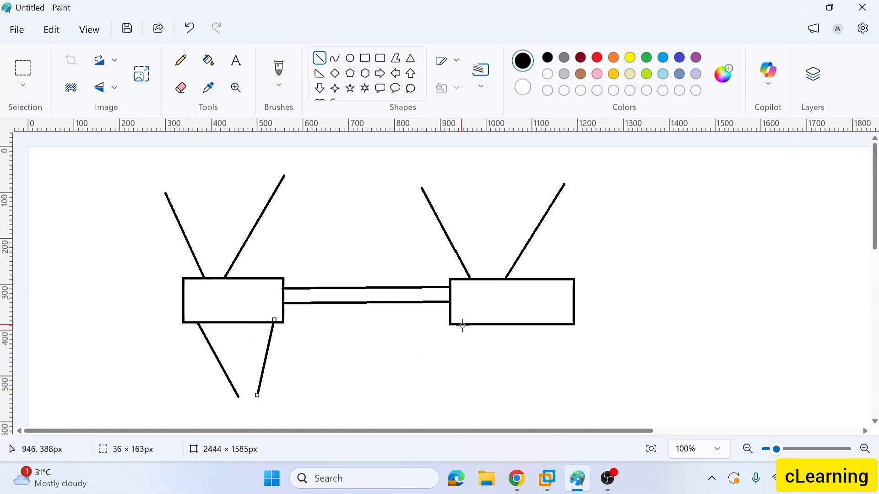
drag(467, 325, 504, 388)
click(544, 319)
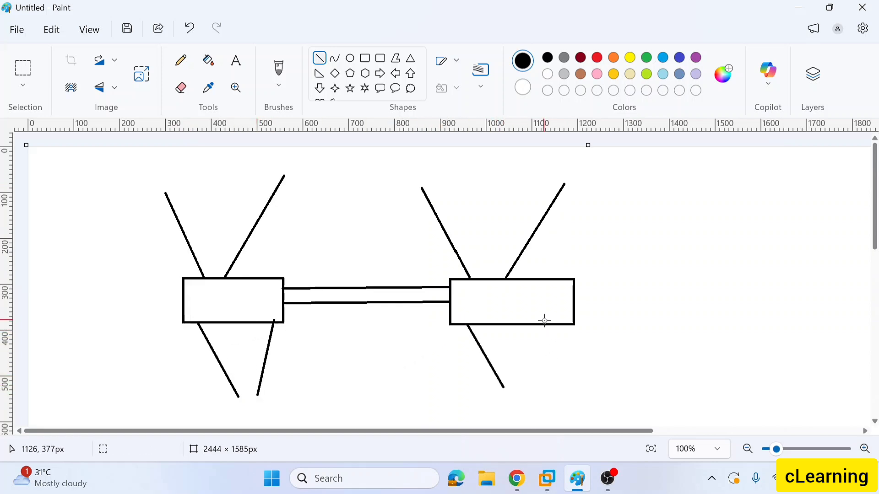
drag(544, 327, 530, 387)
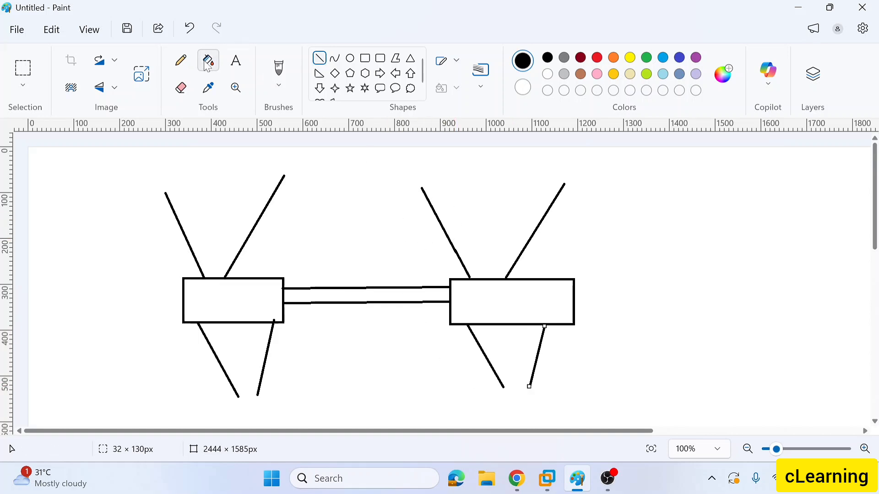
Step: Add the text label "HA" in size 16 above the lines connecting the two rectangles
click(236, 60)
click(316, 266)
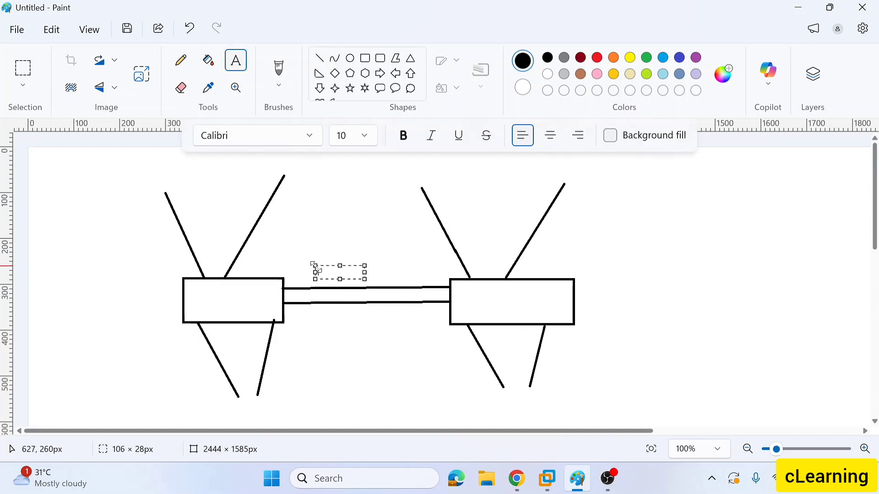
text(HA)
drag(336, 266, 314, 264)
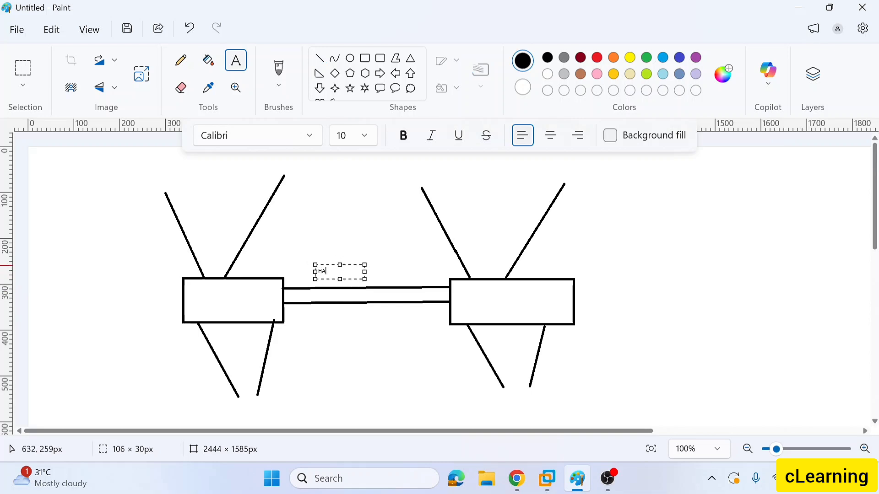
key(ctrl+a)
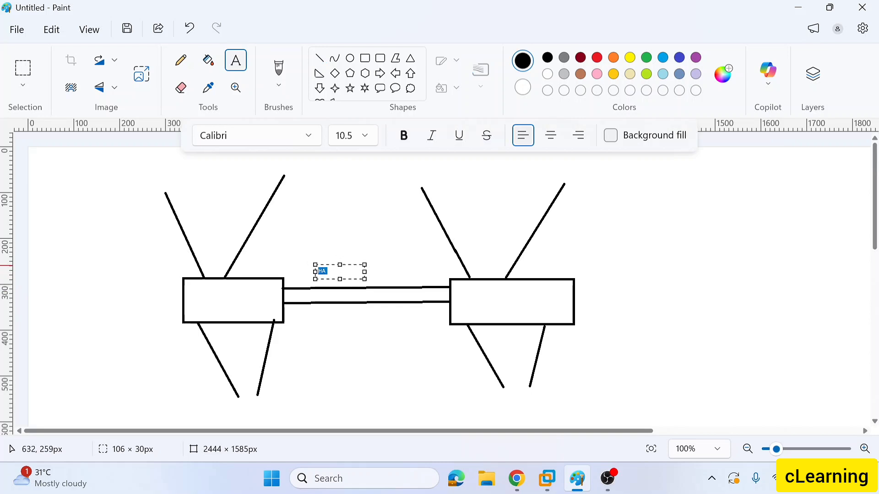
click(365, 135)
click(354, 317)
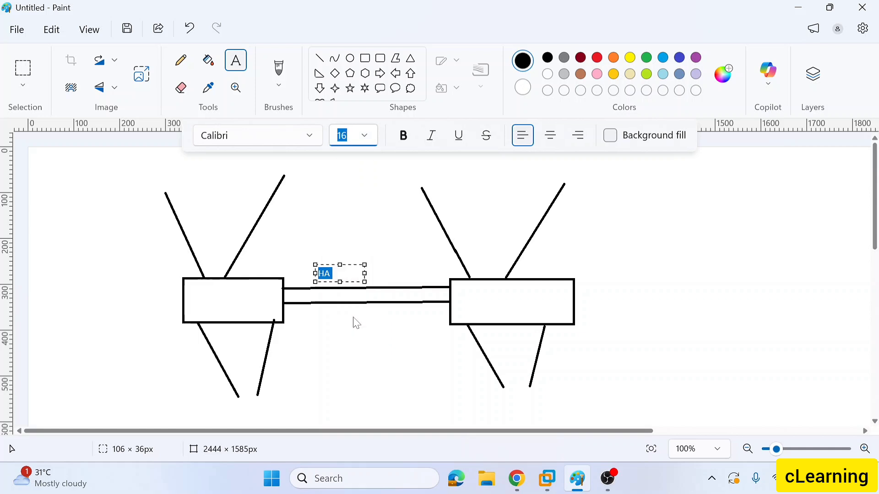
click(691, 280)
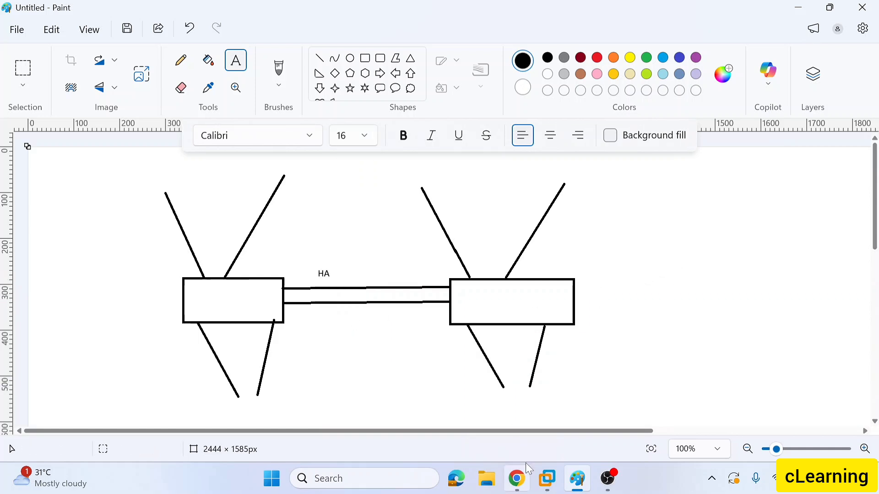
Step: Switch to the FortiGate page in Chrome, open the system's HA settings and set the mode to Active-Active
click(524, 483)
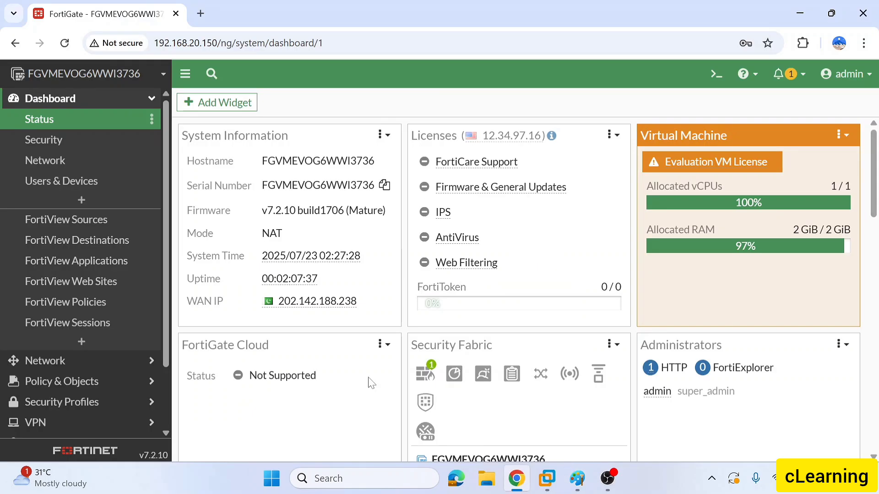
scroll(60, 344, down, 2)
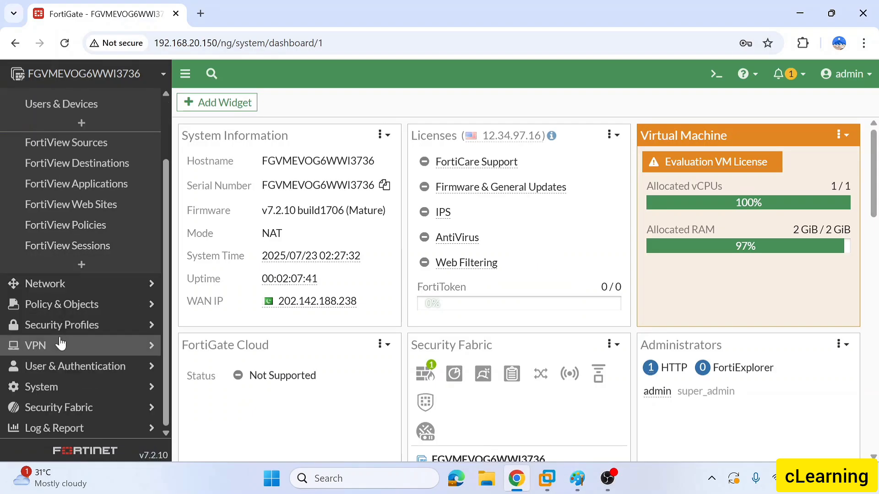
click(62, 387)
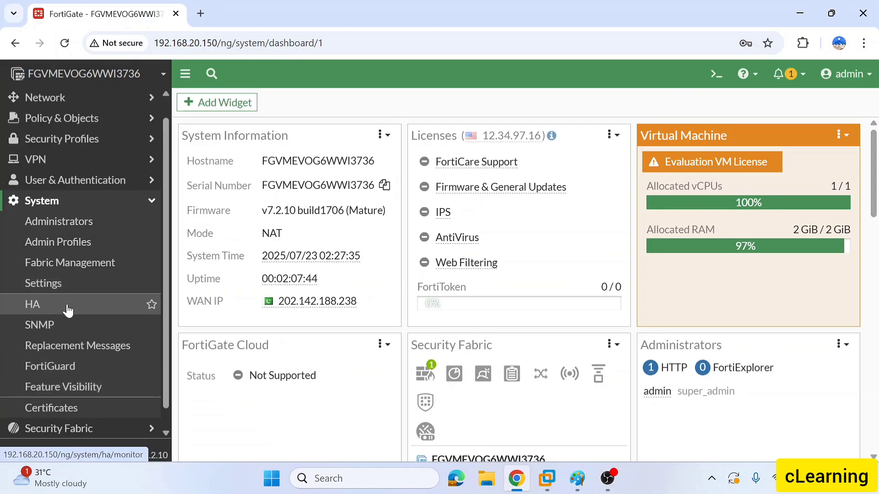
click(67, 310)
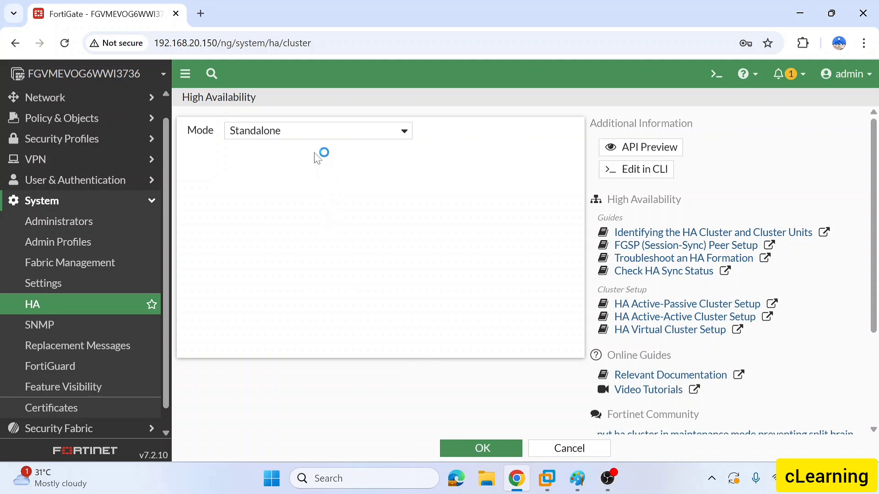
click(312, 137)
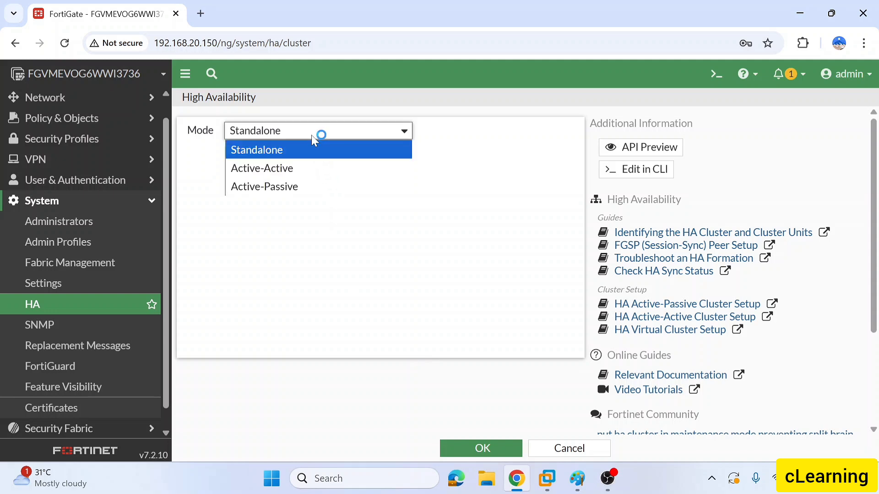
click(301, 174)
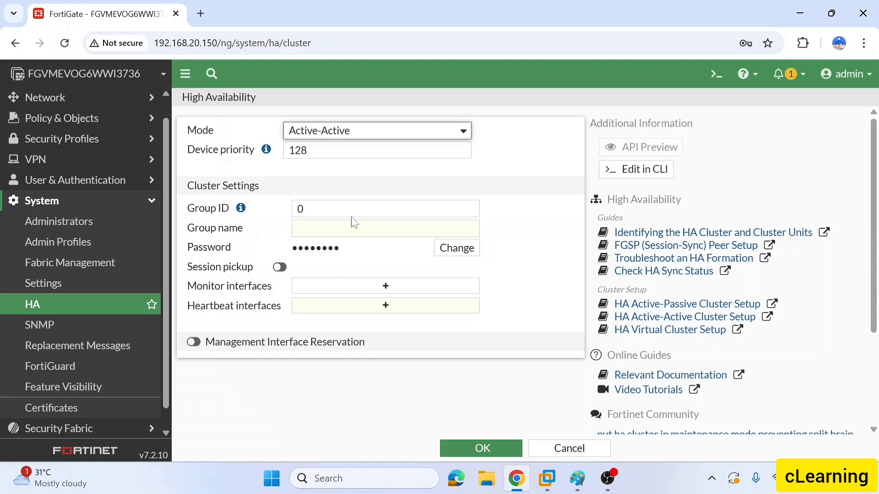
Step: Switch to Paint and review the two rectangles in the HA diagram
click(515, 481)
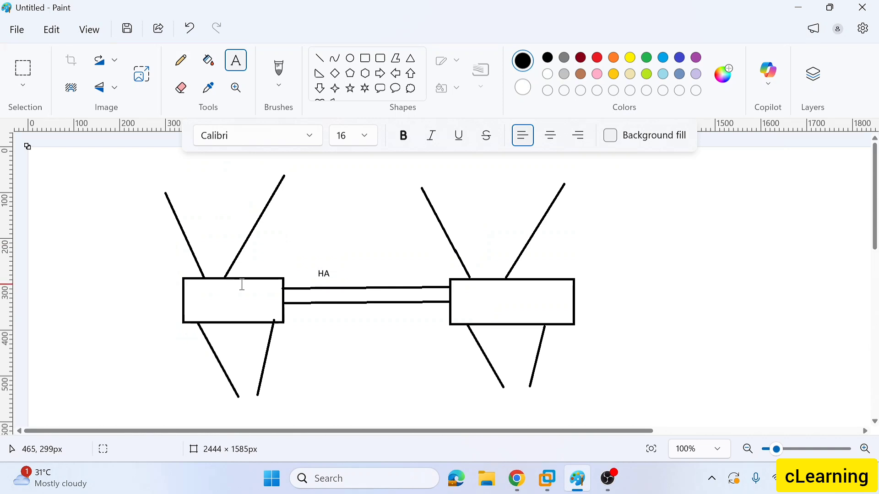
click(248, 296)
drag(504, 302, 553, 304)
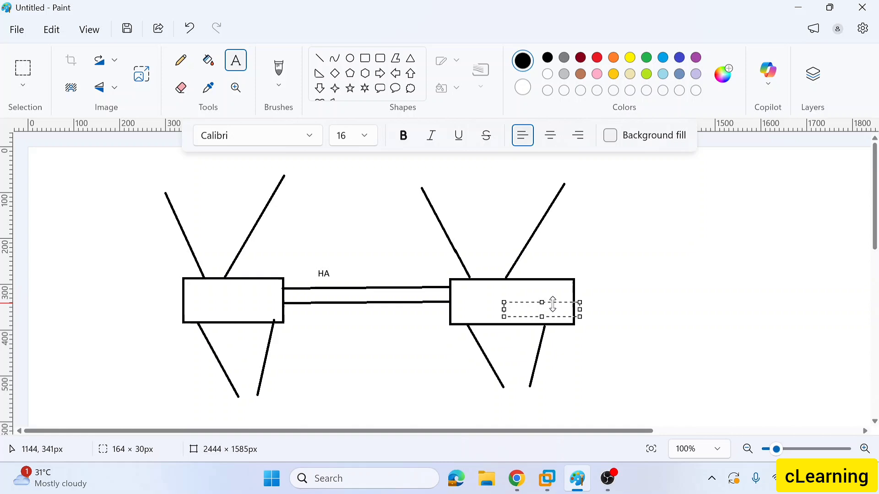
Step: Return to Chrome, change the HA mode to Active-Passive and set it back to Active-Active
click(516, 479)
click(369, 139)
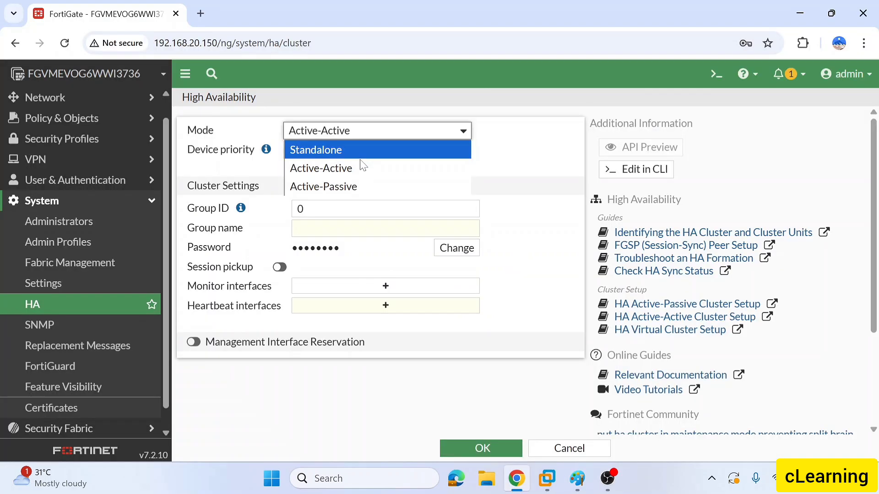
click(352, 180)
click(344, 135)
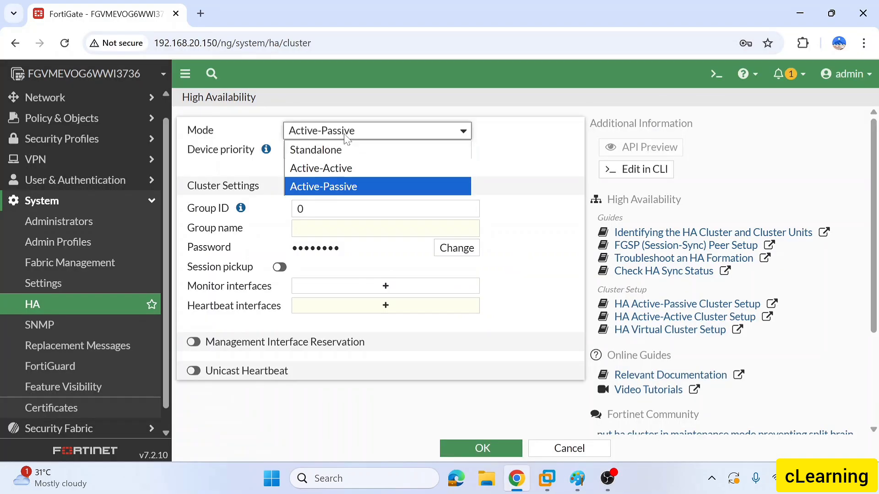
click(346, 168)
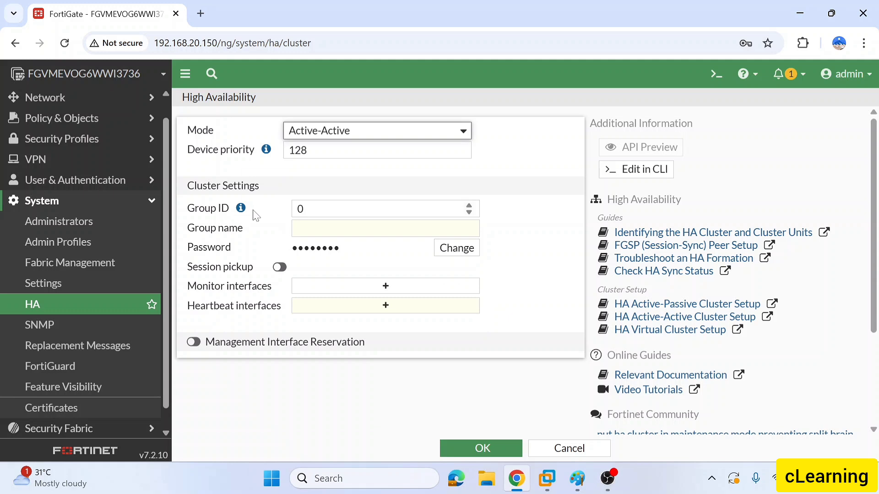
Step: Check the cluster's group ID setting and enter "HA Group" as the group name
mouse_move(242, 209)
click(385, 209)
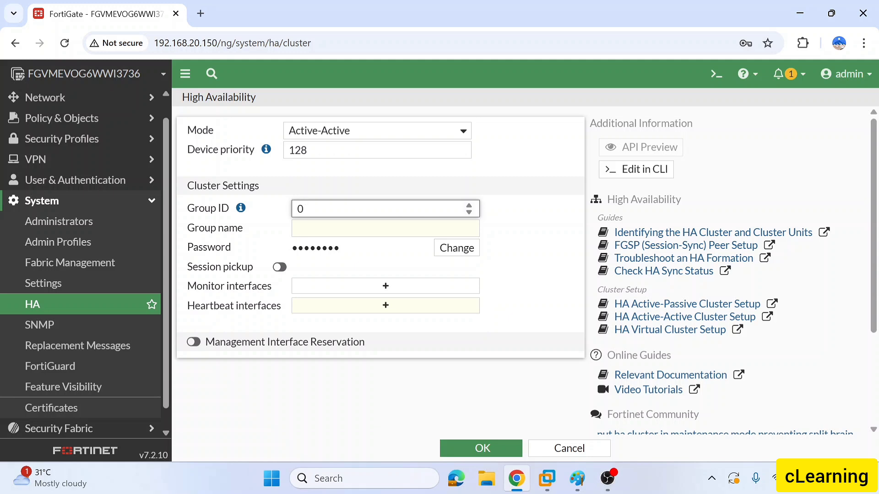
click(385, 228)
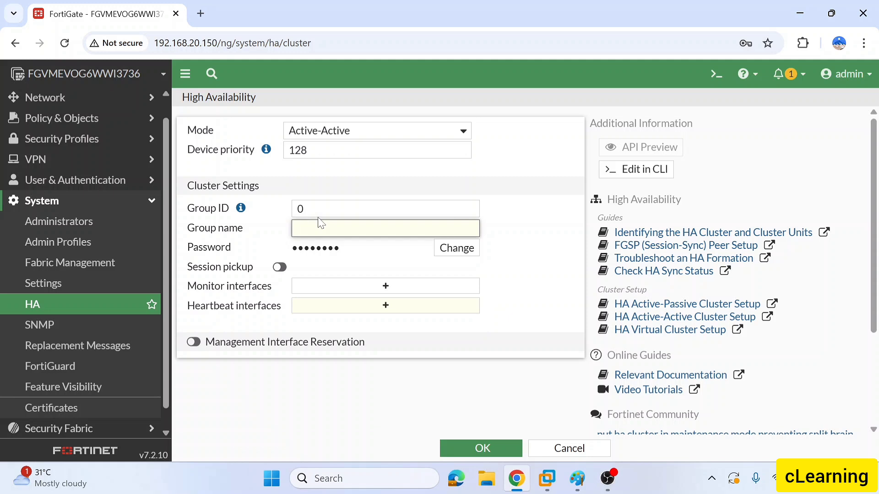
text(HA Group)
click(540, 219)
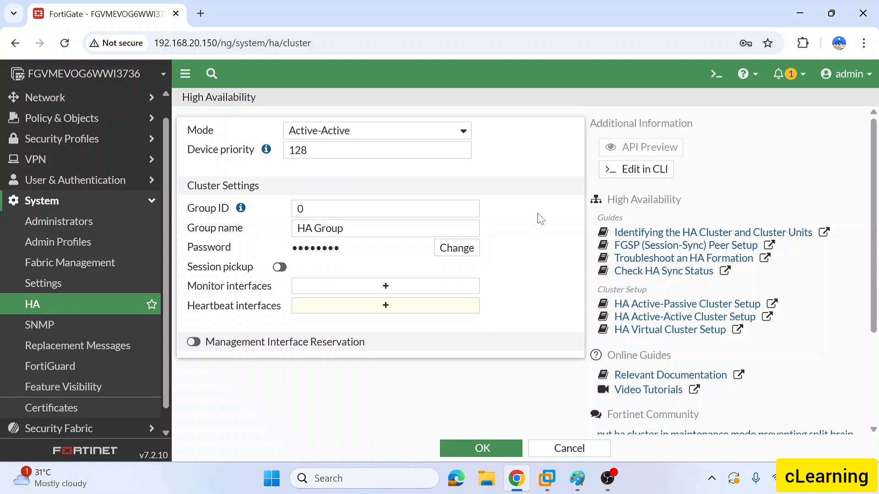
Step: Change the HA cluster password by entering a new one in the Password field
click(473, 250)
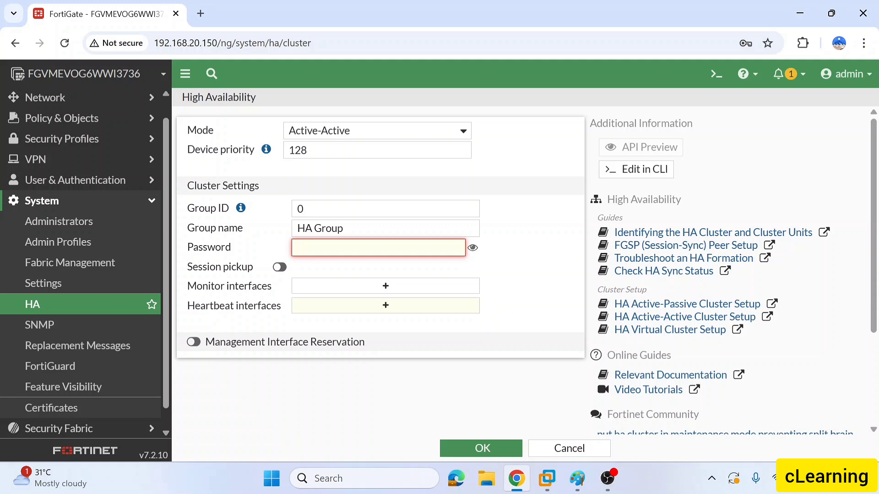
text(••••••)
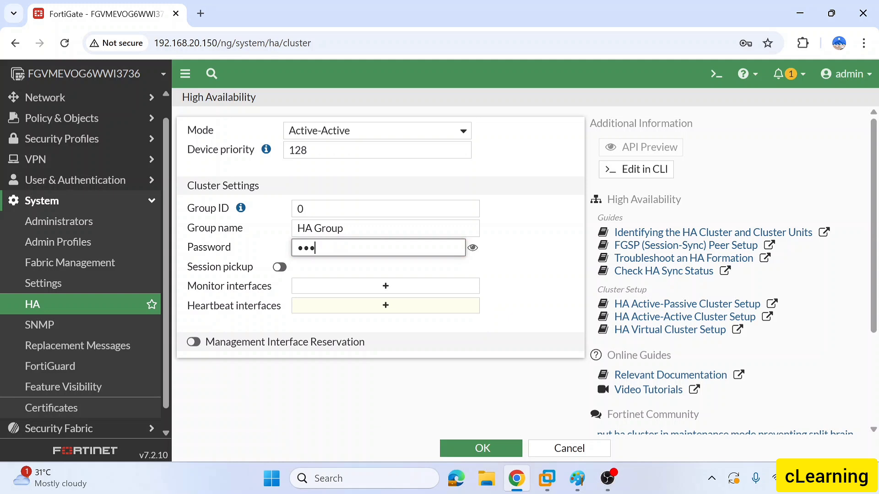
text(•••••)
Step: Switch to Paint to look over the linked pair in the HA diagram, and go back to Chrome
click(577, 479)
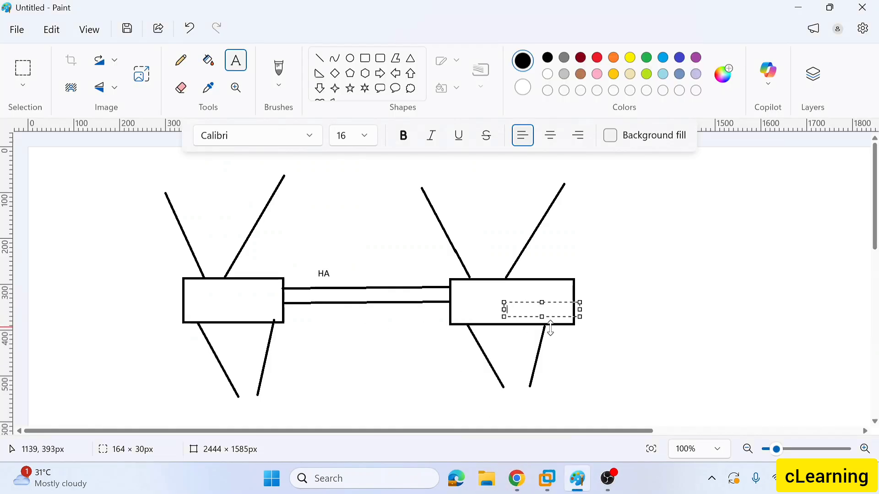
click(225, 301)
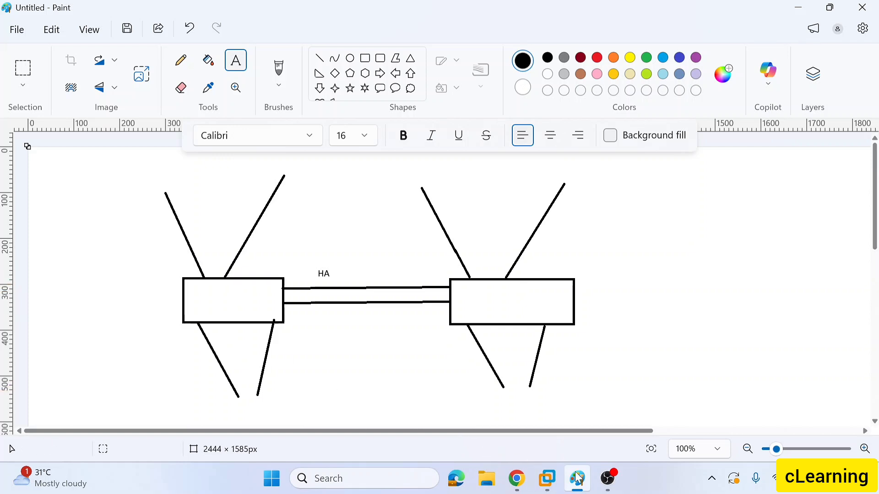
mouse_move(578, 478)
click(516, 478)
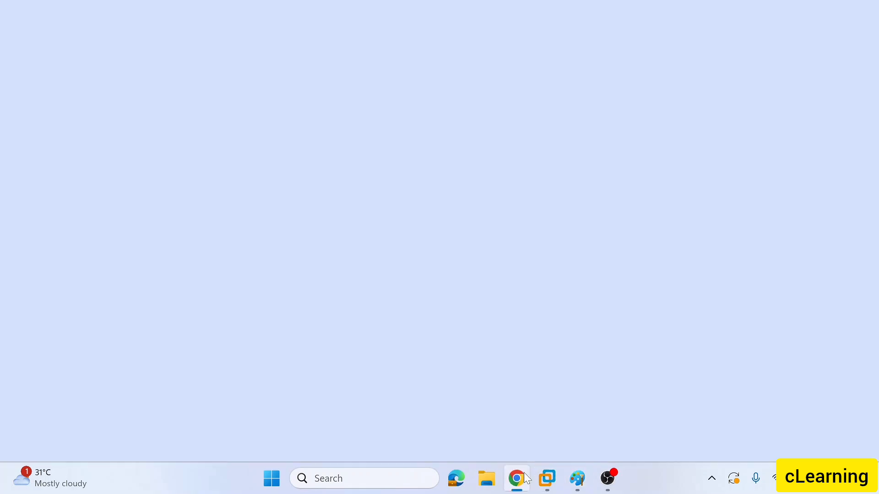
Step: Return to the FortiGate HA page in Chrome, enable session pickup and open the monitor interfaces selection
click(502, 253)
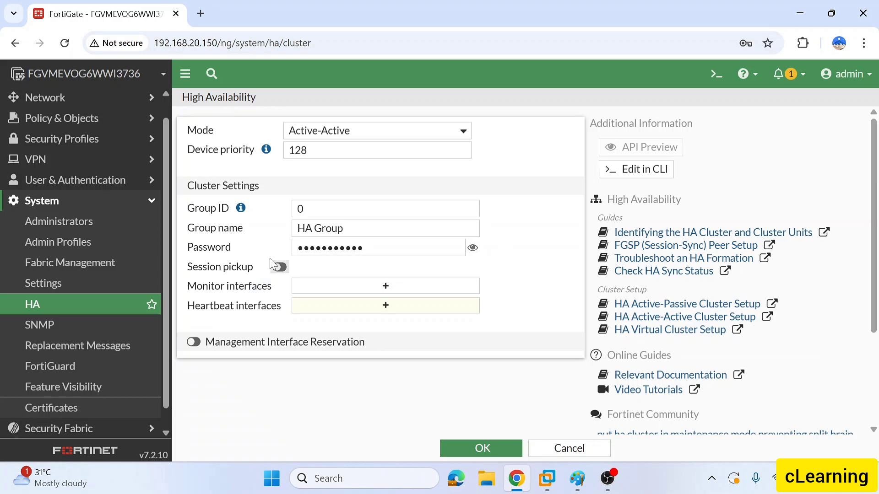
click(279, 270)
click(345, 292)
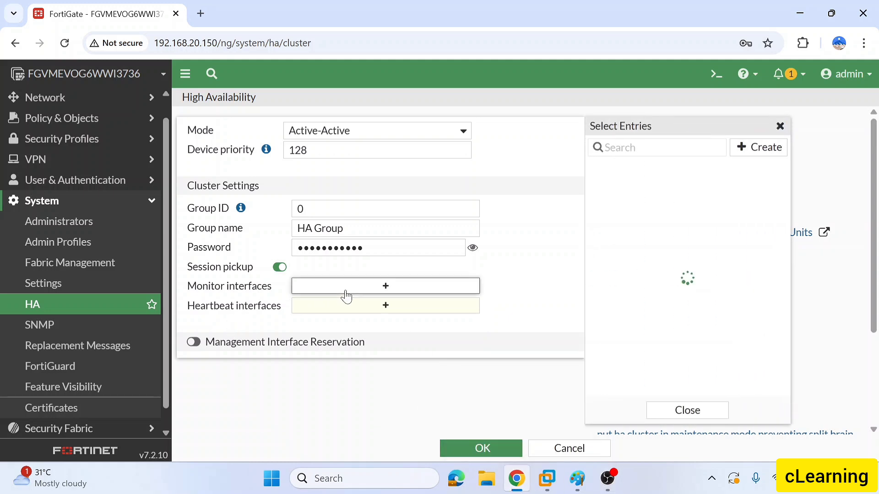
Step: Look over the HA diagram in Paint, return to Chrome and close the monitor interfaces selection without choosing an entry
click(578, 479)
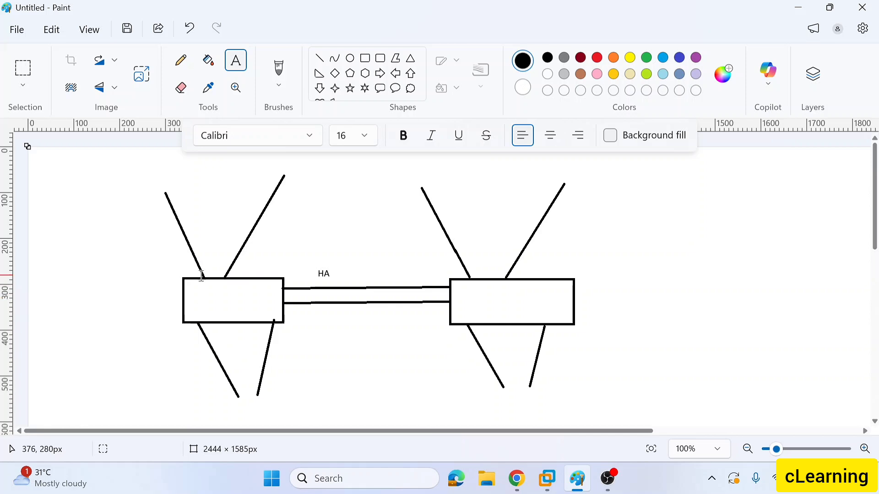
click(516, 478)
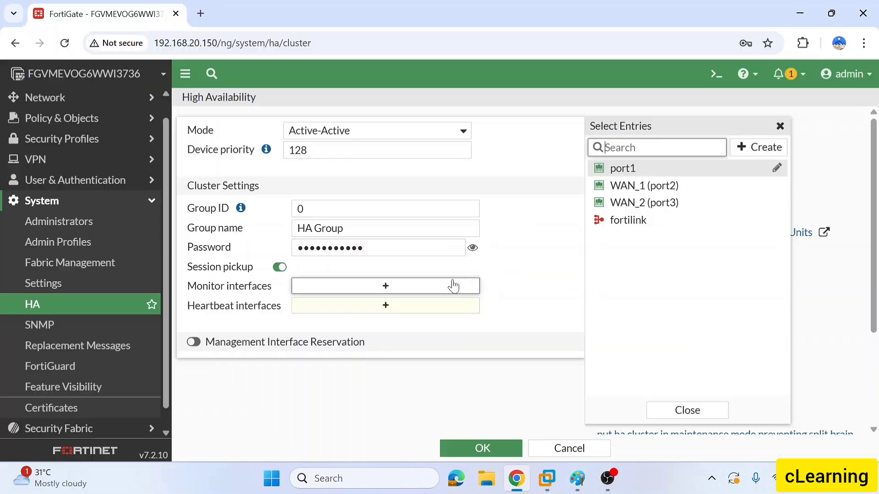
click(350, 292)
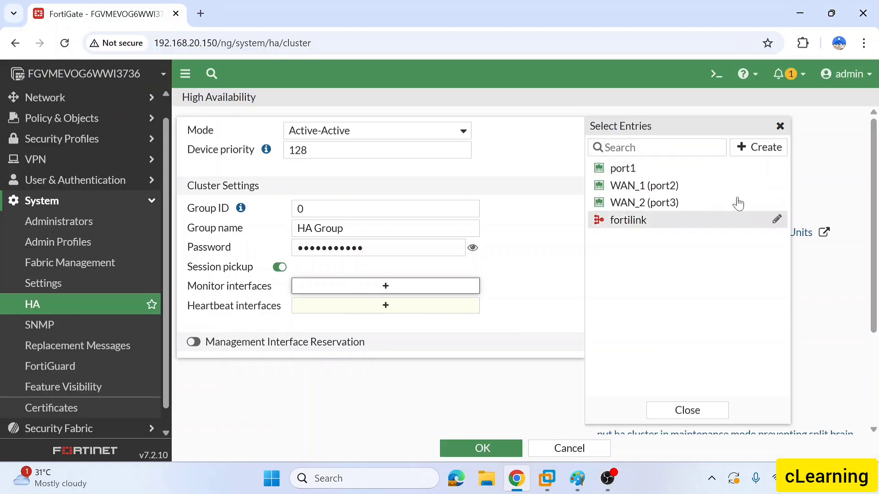
click(780, 126)
Step: Open the heartbeat interfaces selection, switch to Paint and label the upper HA link "G0/0/1" beside the left box
click(371, 313)
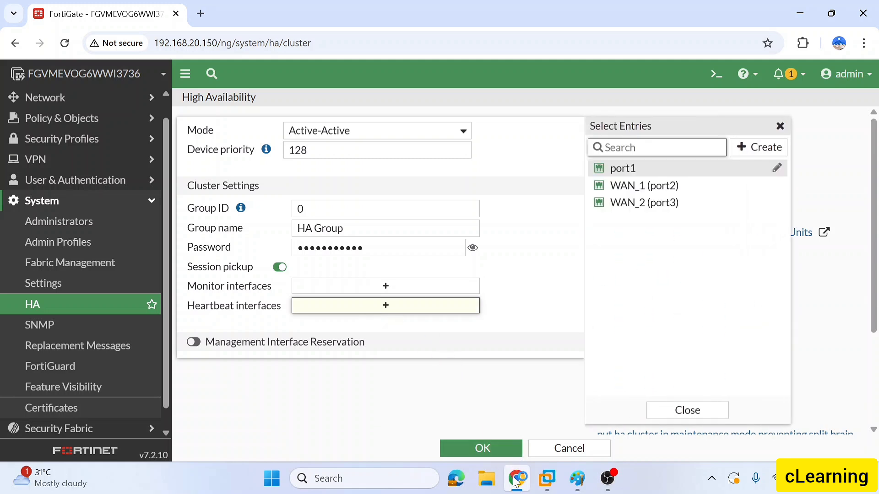
mouse_move(514, 482)
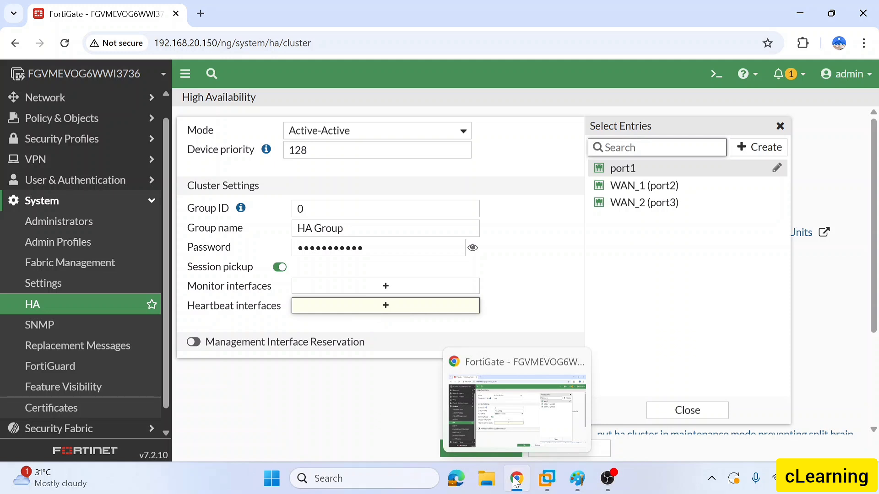
click(516, 482)
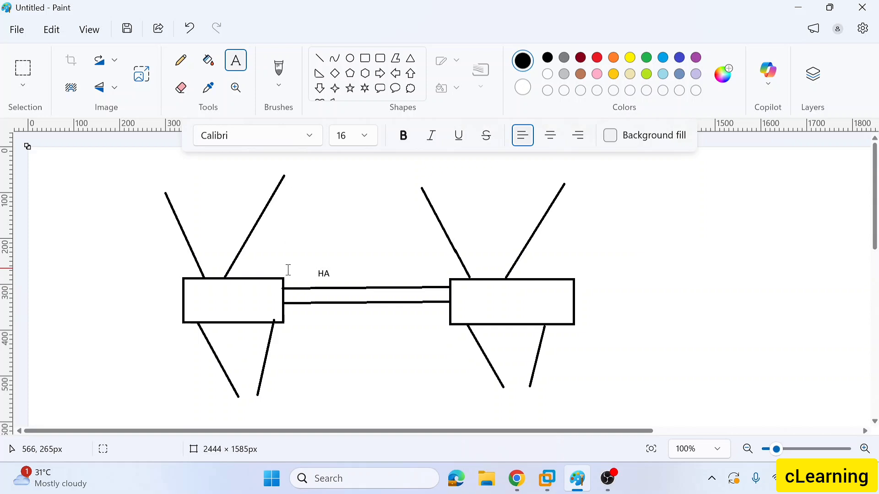
click(288, 277)
text(G)
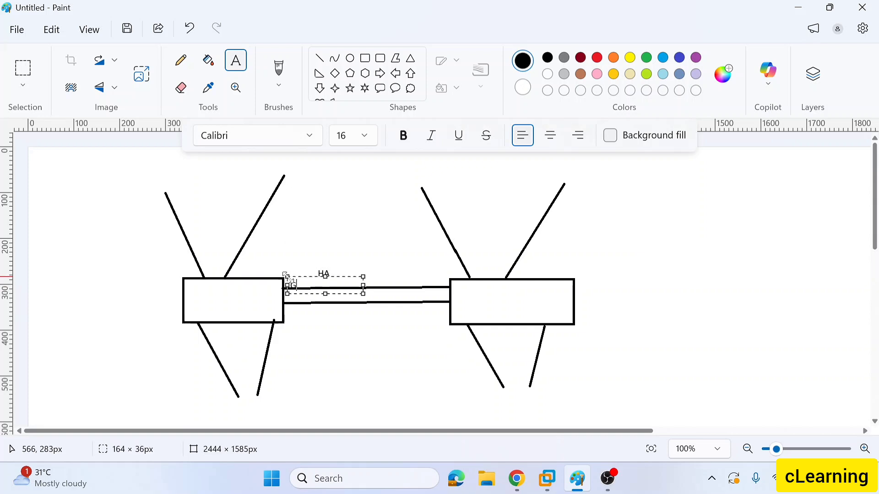
text(0/0/1)
Step: Copy the link label's text and place it beneath the lower HA link as "G0/0/2"
drag(342, 278, 280, 283)
key(ctrl+c)
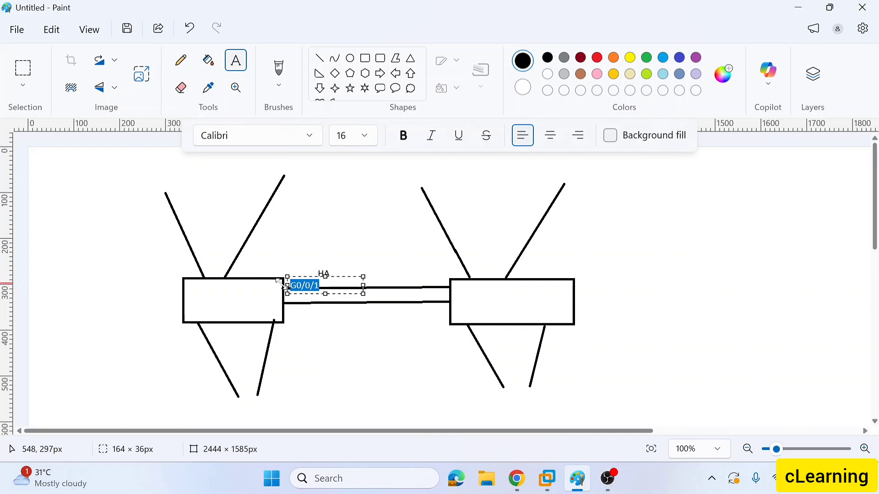
click(308, 276)
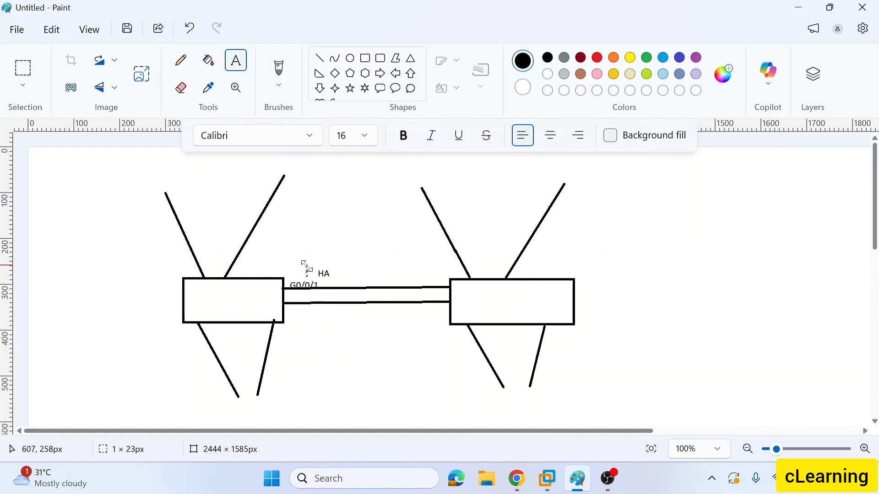
click(305, 266)
click(302, 312)
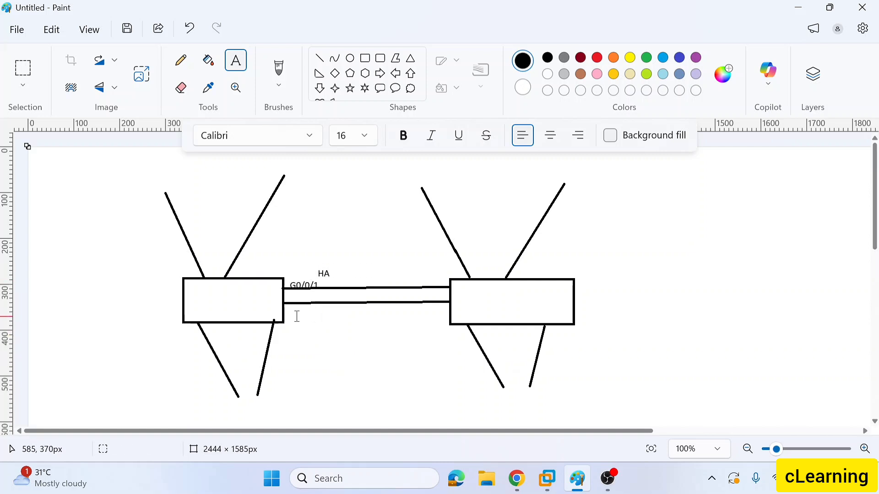
click(296, 312)
key(ctrl+v)
key(BackSpace)
text(2)
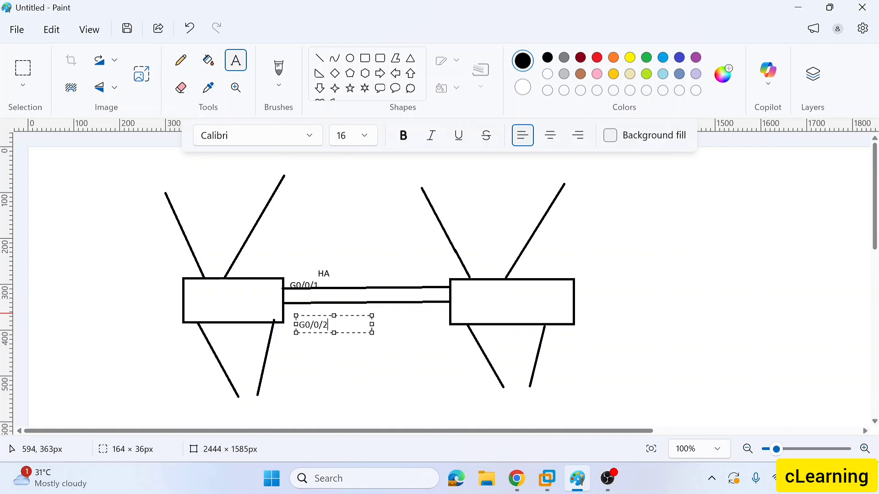
click(326, 363)
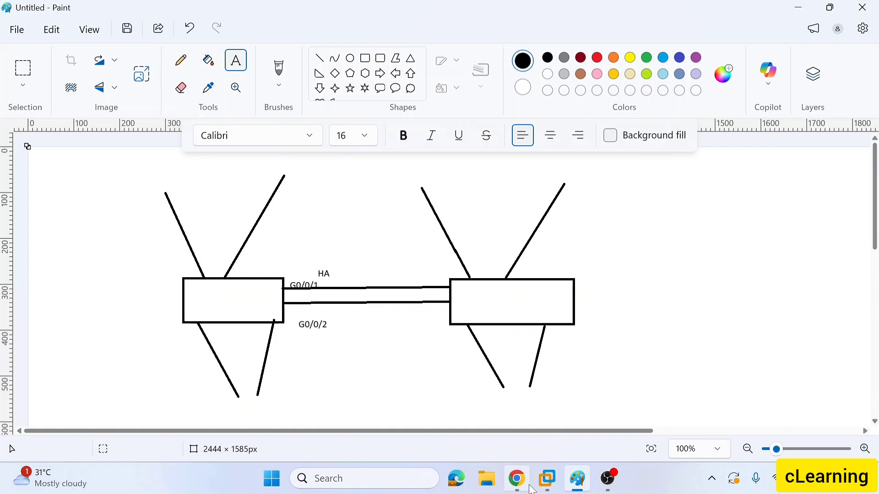
Step: Return to Chrome and add WAN_1 (port2) and WAN_2 (port3) as heartbeat interfaces
click(517, 479)
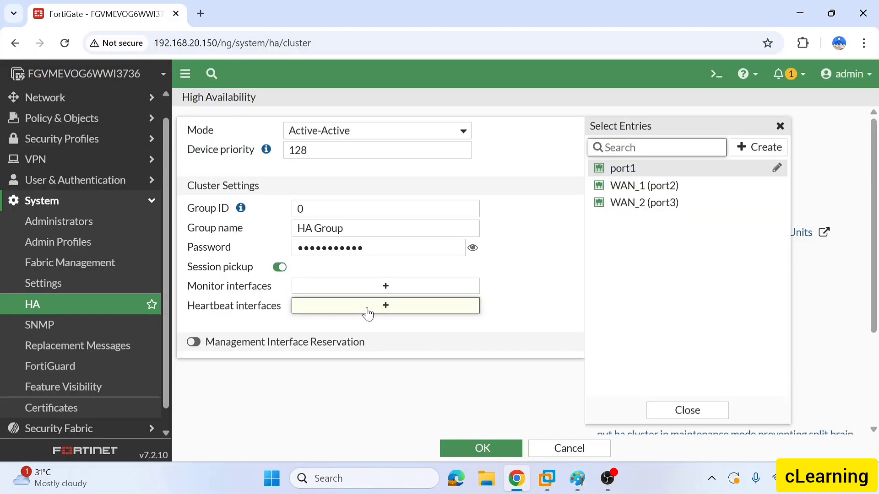
click(649, 187)
click(644, 204)
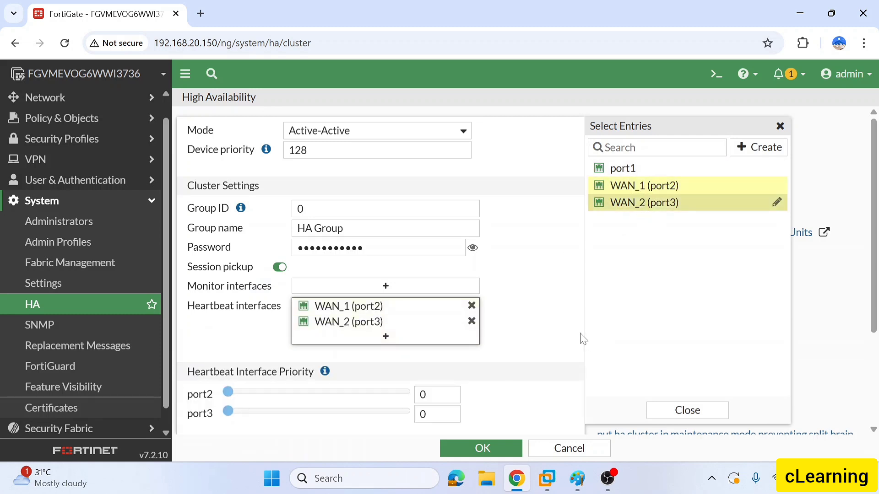
click(781, 126)
Step: Set the heartbeat interface priority of port2 to 160 and check the information on heartbeat priority
scroll(263, 287, down, 3)
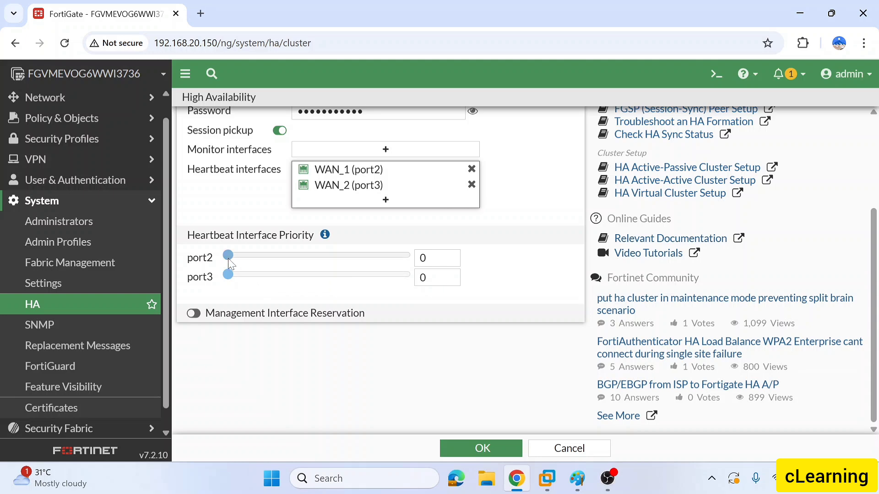
mouse_move(229, 256)
mouse_down()
mouse_move(304, 263)
mouse_move(216, 266)
mouse_up()
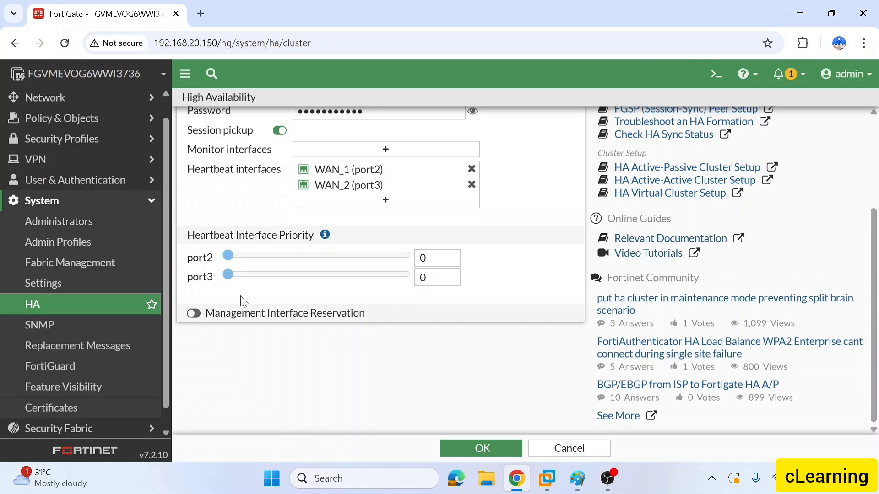
scroll(242, 303, up, 2)
scroll(238, 307, down, 3)
drag(229, 256, 284, 257)
mouse_move(326, 236)
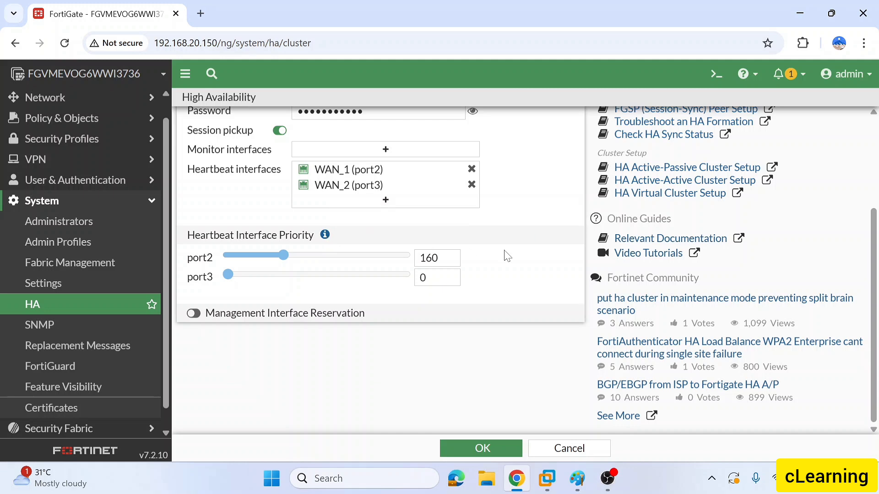
double_click(431, 258)
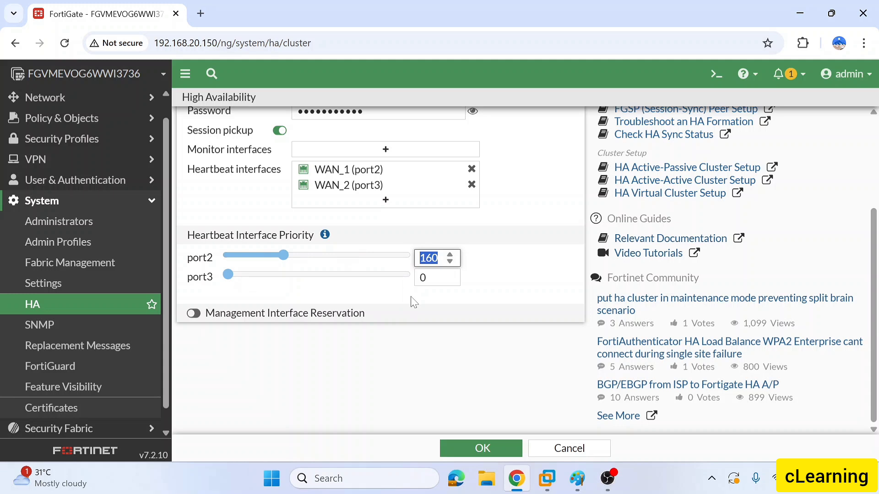
Step: Add port1 to the heartbeat interfaces, look at the link labels in Paint and return to Chrome
click(383, 199)
click(642, 171)
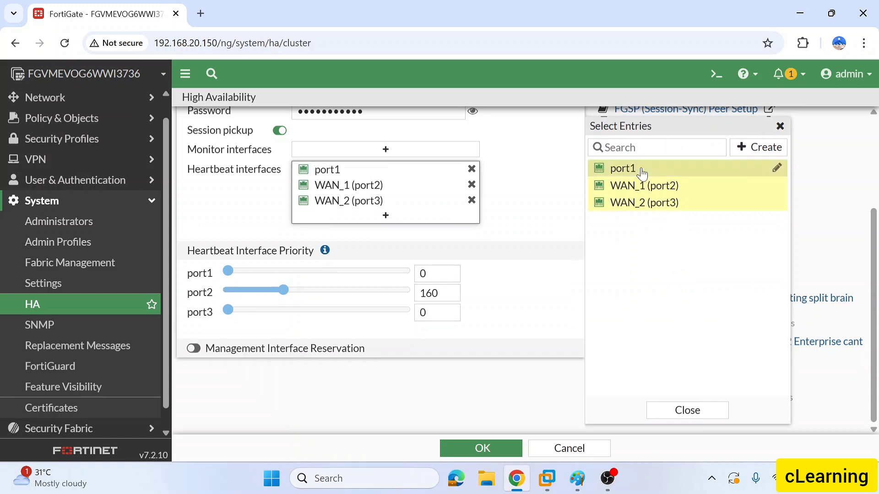
click(780, 126)
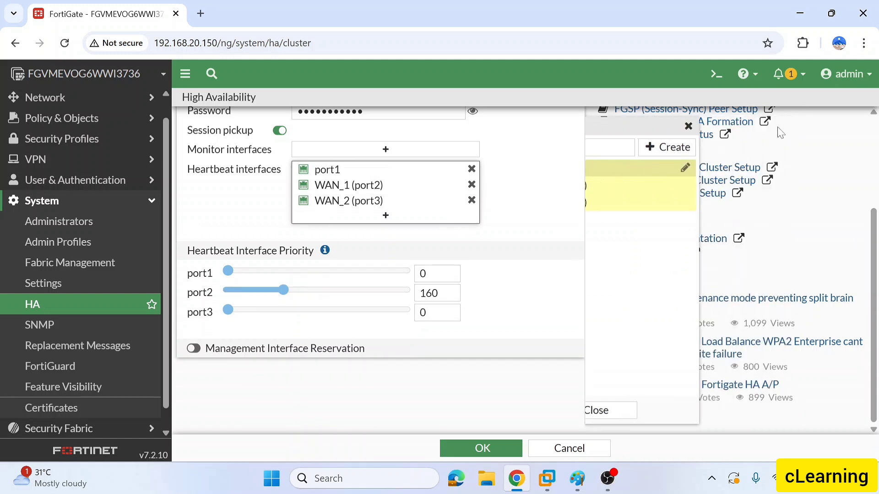
click(516, 481)
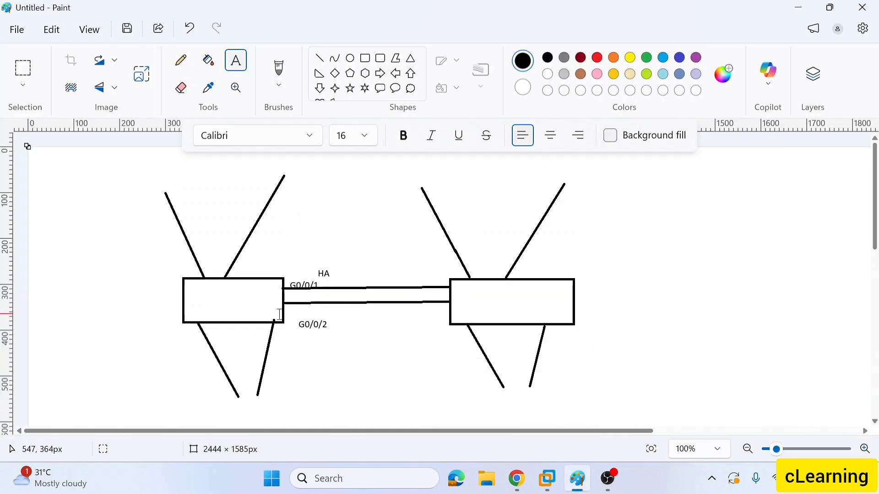
click(516, 479)
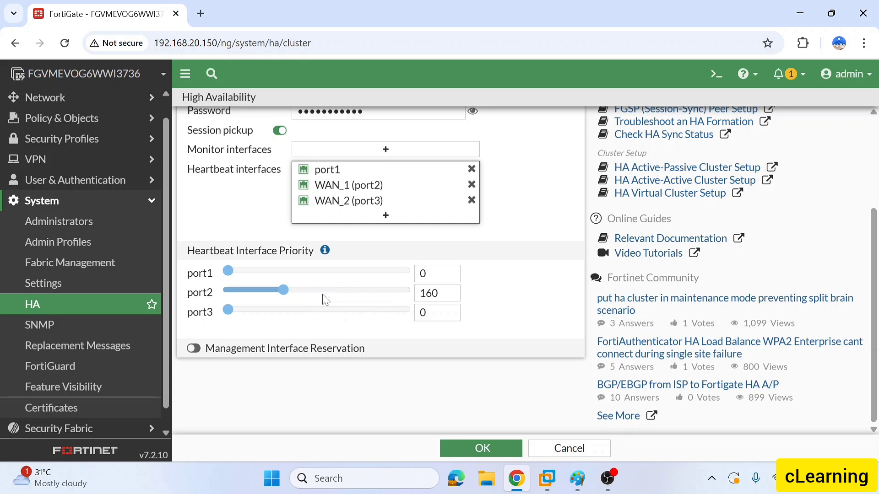
Step: Set the heartbeat interface priorities to 200 for port1 and 99 for port2, and review the cluster settings
drag(283, 291, 298, 273)
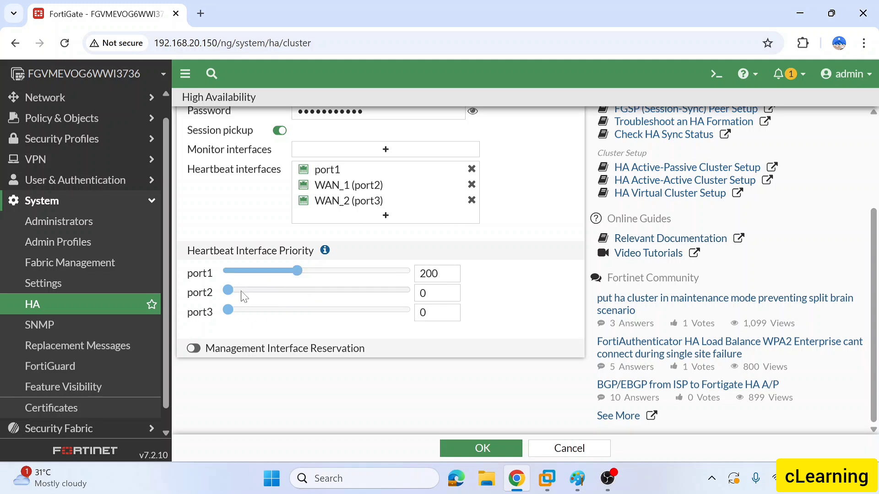
drag(227, 291, 265, 296)
scroll(302, 339, up, 3)
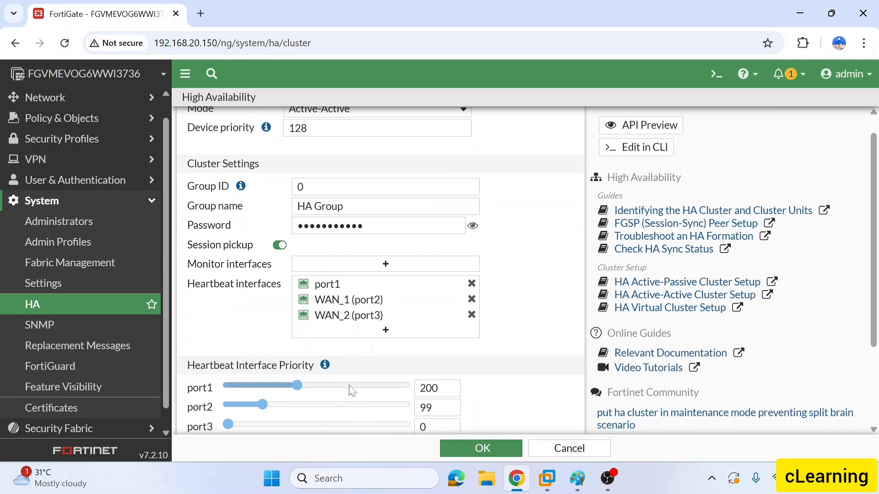
scroll(359, 379, down, 3)
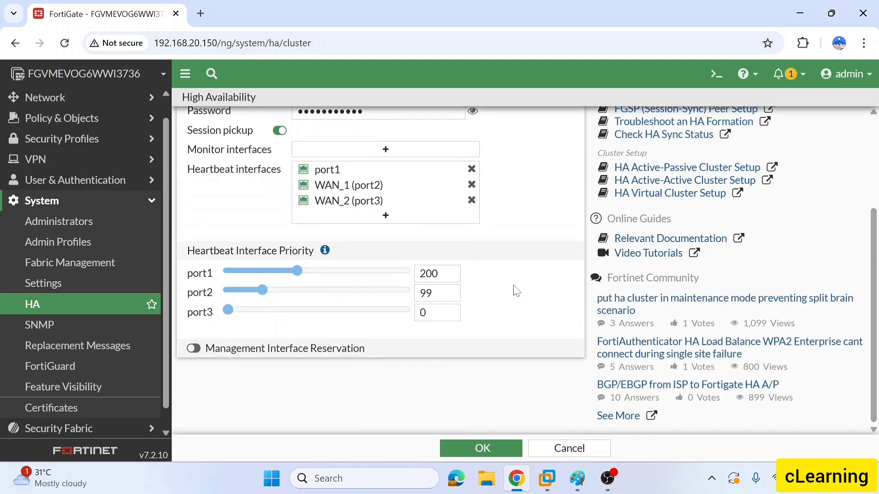
Step: Check the information on device priority and set this unit's device priority to 100
scroll(385, 284, up, 3)
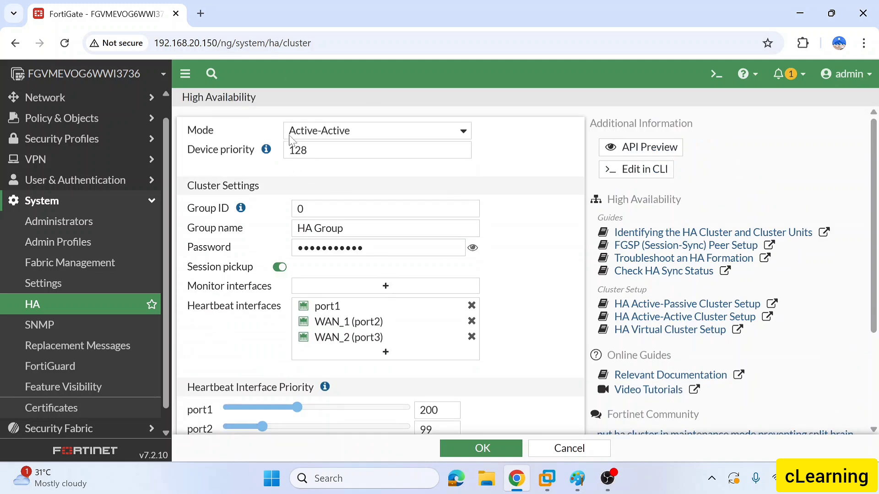
click(307, 150)
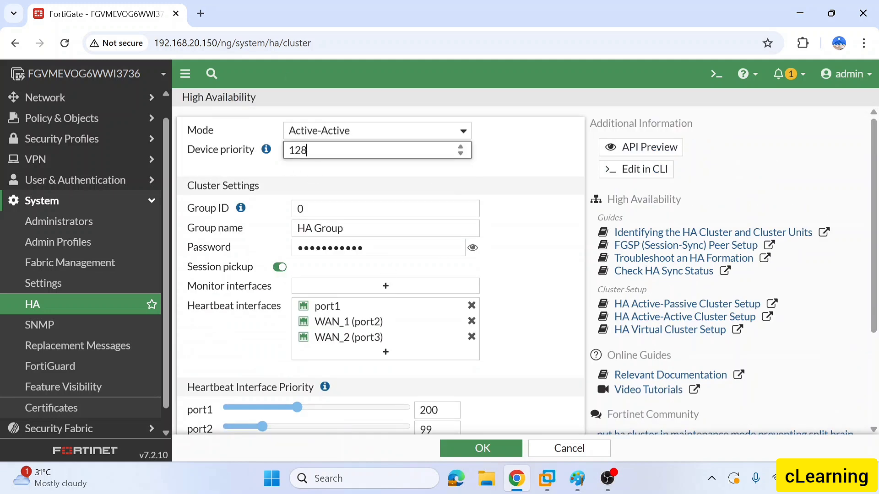
drag(307, 150, 264, 158)
mouse_move(265, 156)
click(312, 150)
key(BackSpace)
text(0)
key(BackSpace)
key(BackSpace)
text(00)
Step: Copy the "Device priority" field label and place it as text above the right box of the Paint diagram
double_click(247, 151)
drag(212, 154, 191, 154)
key(ctrl+c)
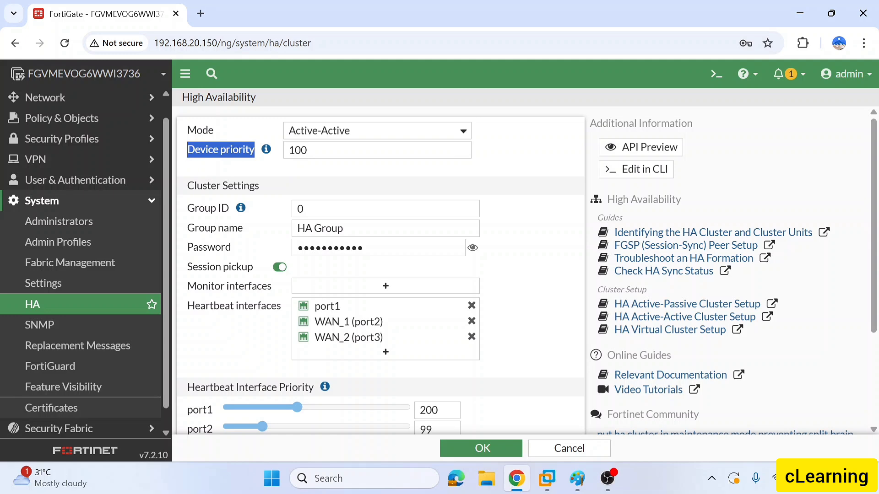
click(547, 478)
click(547, 479)
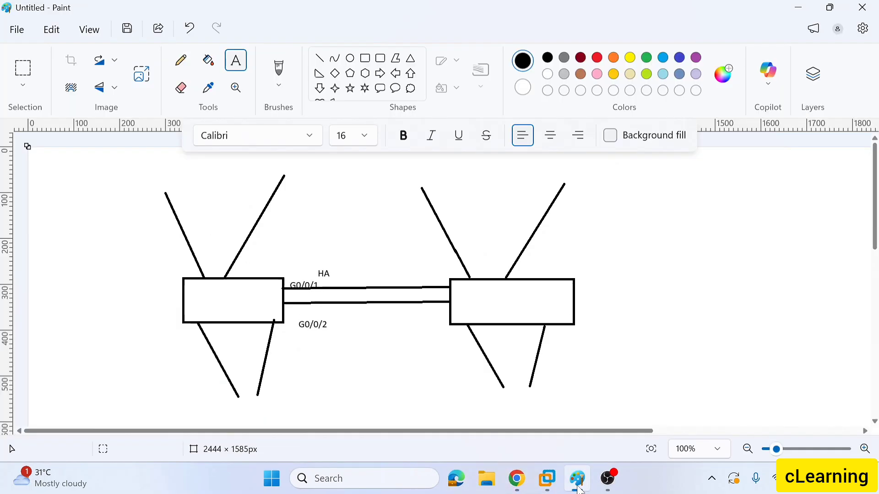
click(577, 478)
click(556, 253)
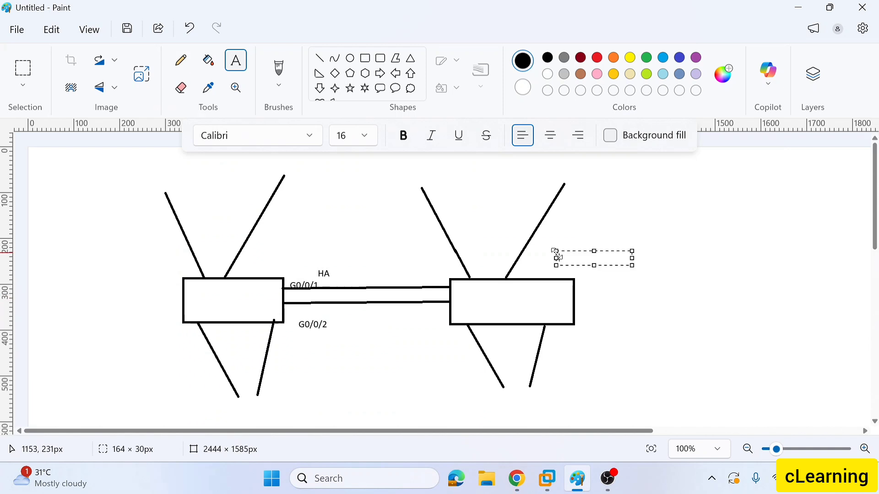
text(Device priority)
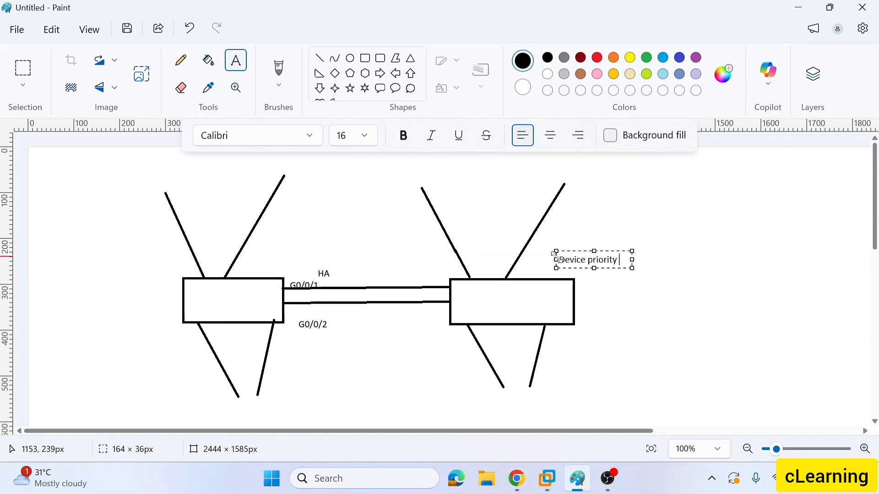
Step: Complete the label as "Device priority: 50" and widen its text box to about 242 px so it fits one line
text( 50)
key(BackSpace)
text(:)
key(Return)
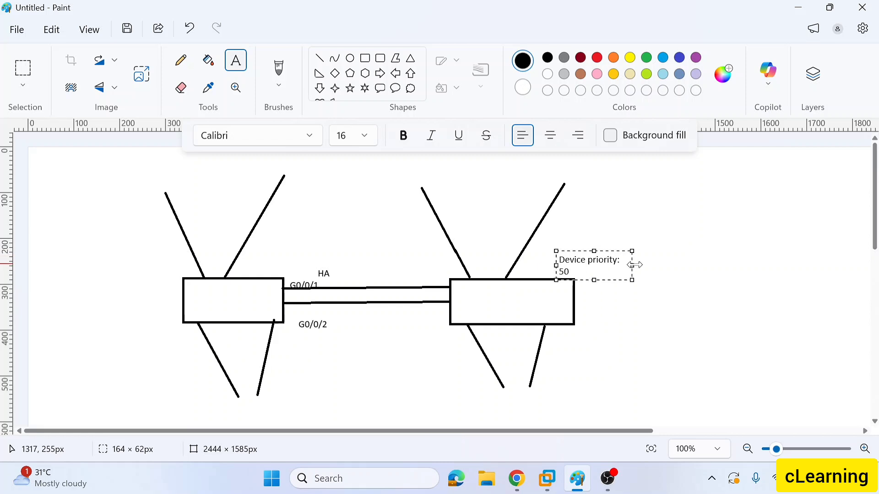
drag(632, 265, 667, 259)
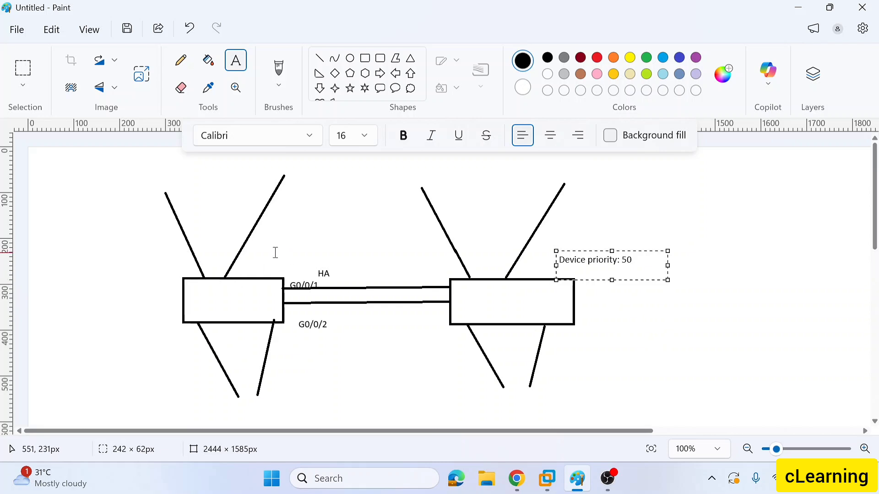
Step: Add the label "Device priority: 100" above the left box of the diagram, widen its text box to about 278 px and place it above the HA label
click(252, 258)
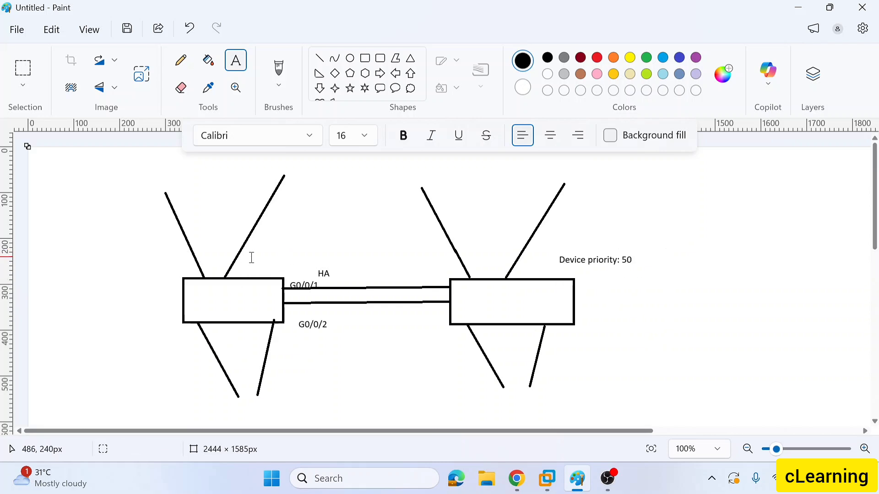
click(251, 257)
key(ctrl+v)
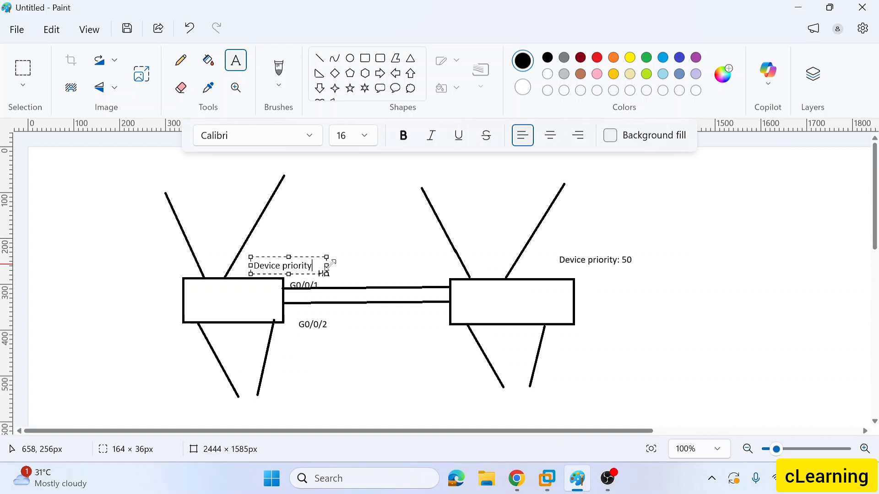
text(: 100)
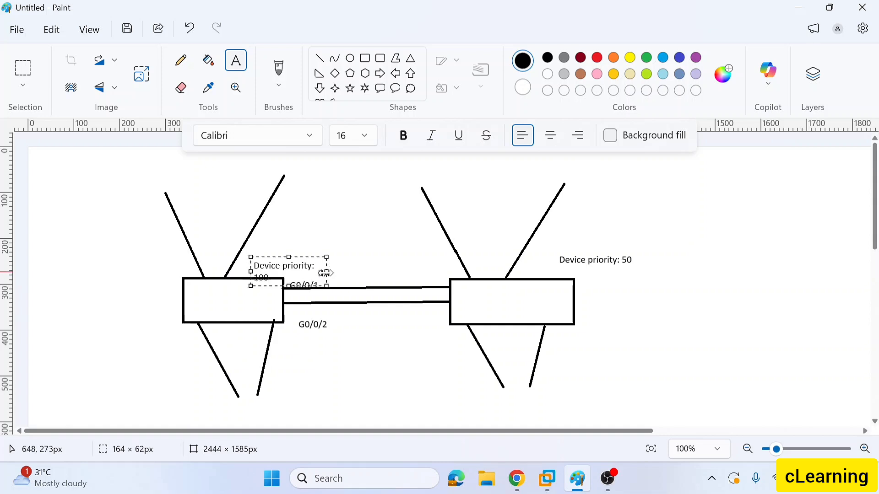
drag(326, 272, 384, 272)
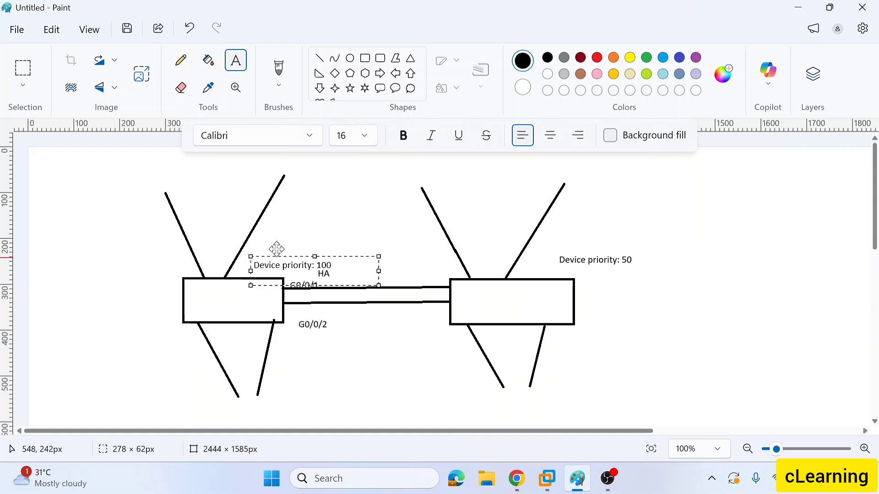
drag(279, 258, 278, 237)
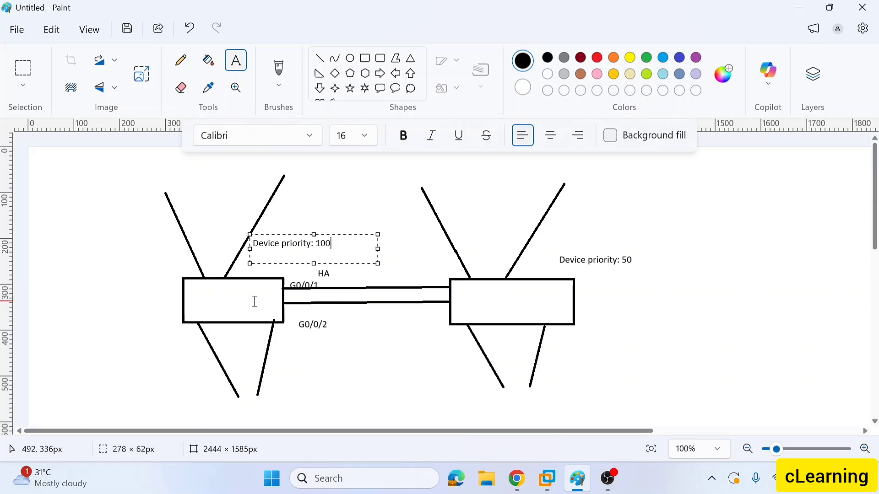
Step: Switch to the FortiGate page in Chrome and remove port1 from the cluster's heartbeat interfaces
click(517, 478)
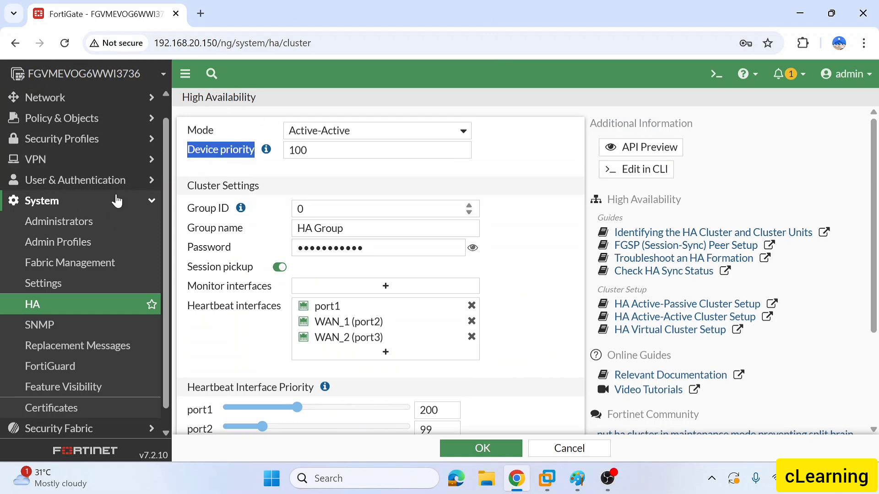
click(348, 150)
key(ctrl+a)
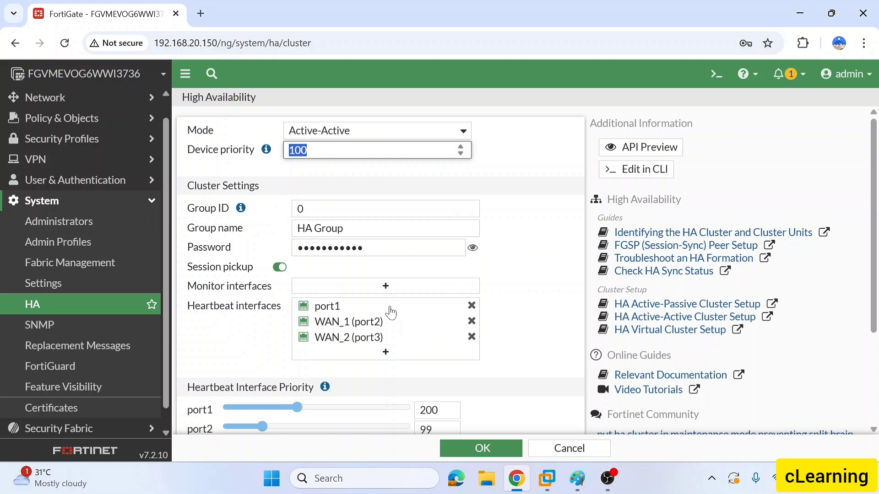
click(472, 306)
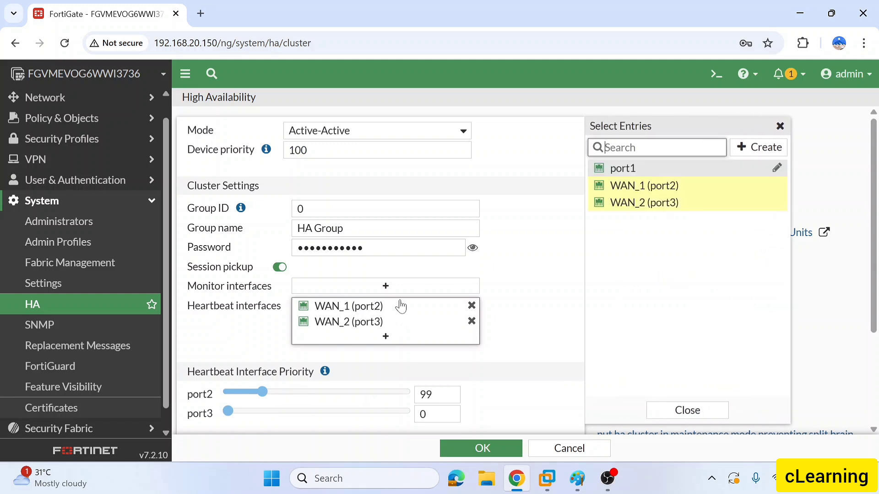
click(389, 287)
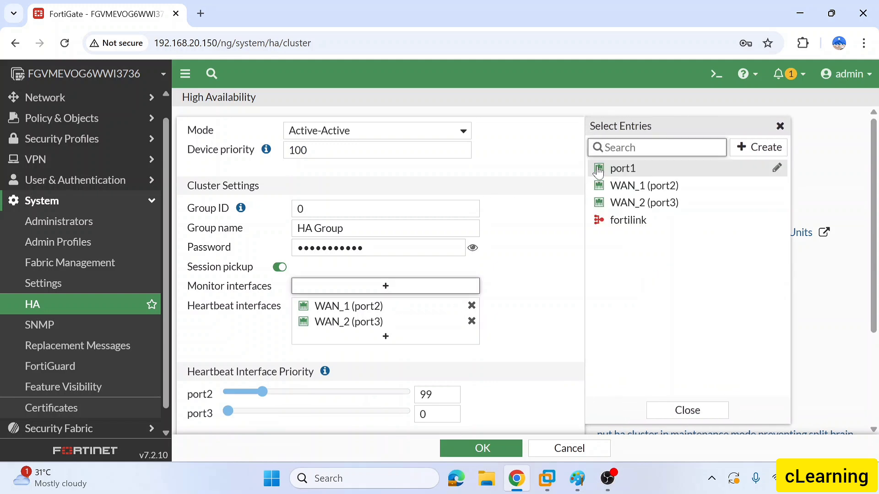
click(609, 171)
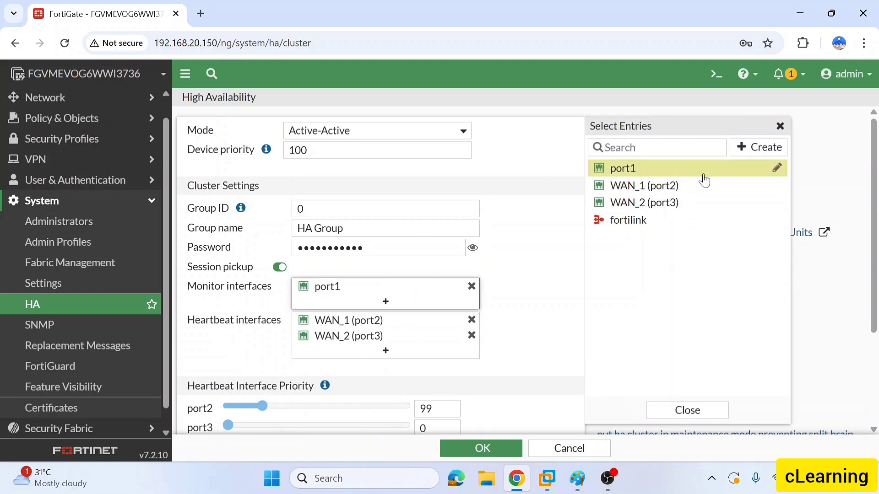
click(780, 126)
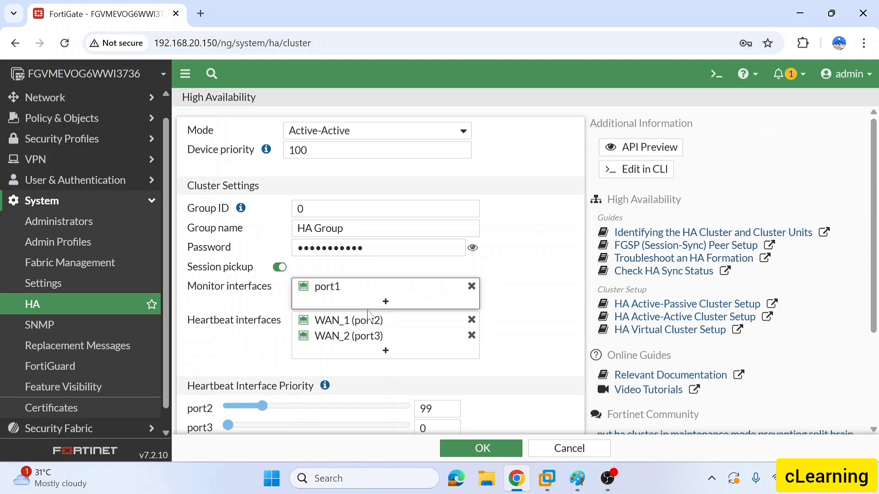
click(472, 286)
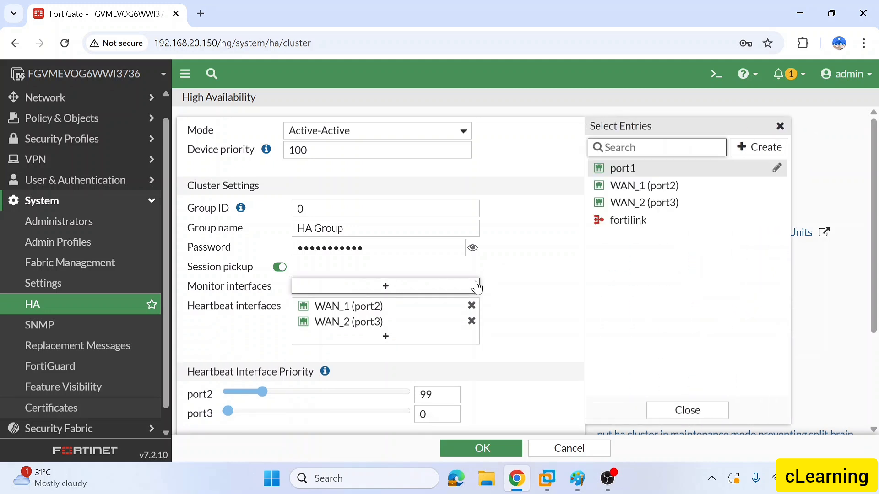
click(780, 126)
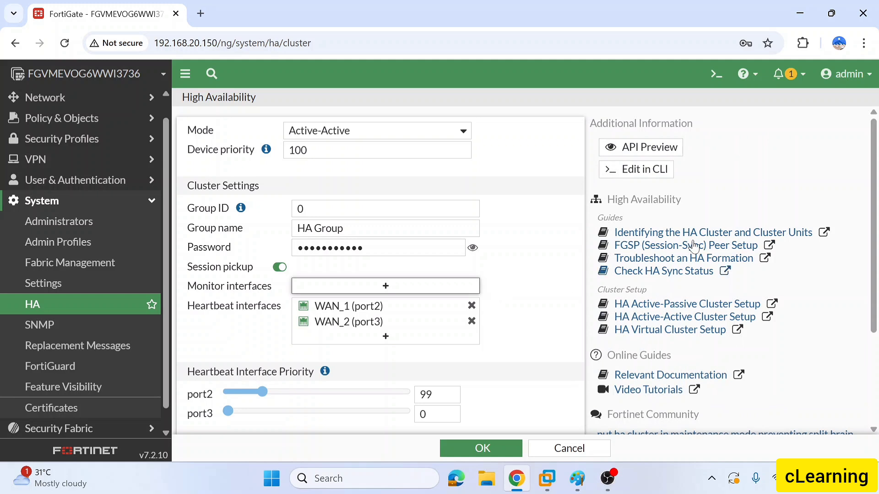
Step: Examine the device priority, heartbeat interfaces and heartbeat interface priorities, and compare them with the links drawn in the Paint diagram
mouse_move(876, 197)
mouse_down()
mouse_move(876, 205)
mouse_move(876, 196)
mouse_up()
drag(308, 150, 295, 151)
click(283, 155)
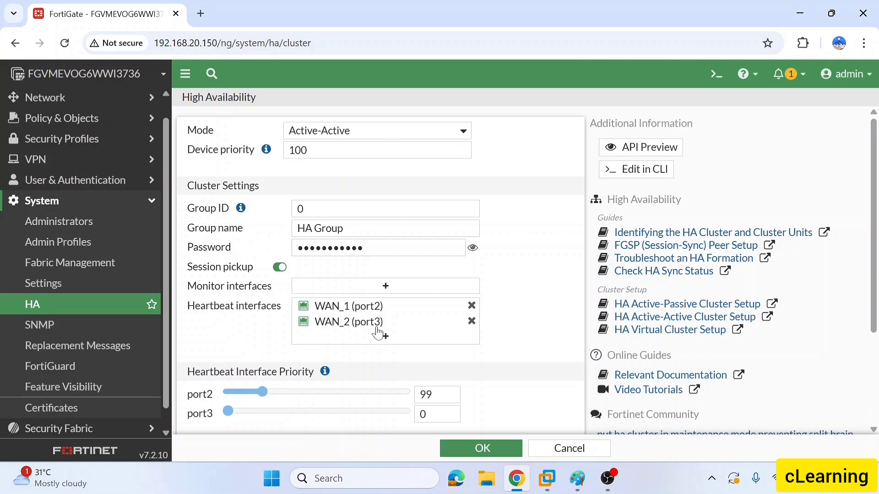
scroll(275, 321, down, 3)
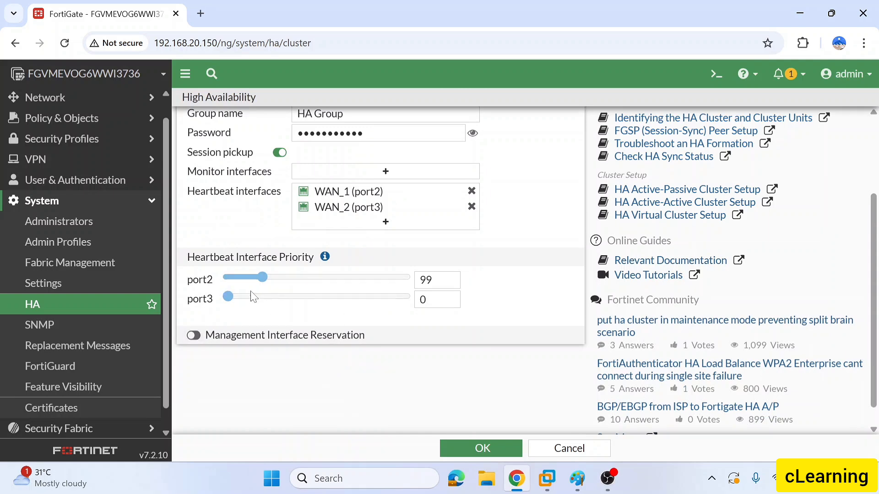
drag(224, 258, 305, 257)
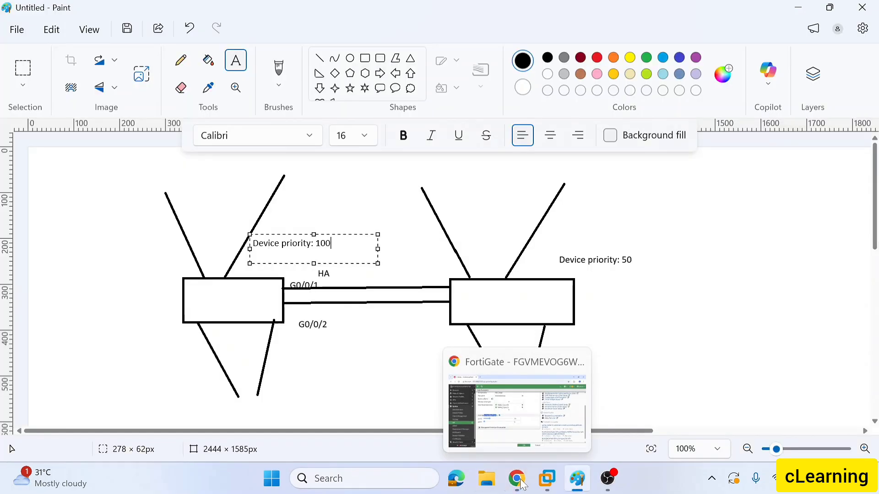
click(516, 478)
click(487, 301)
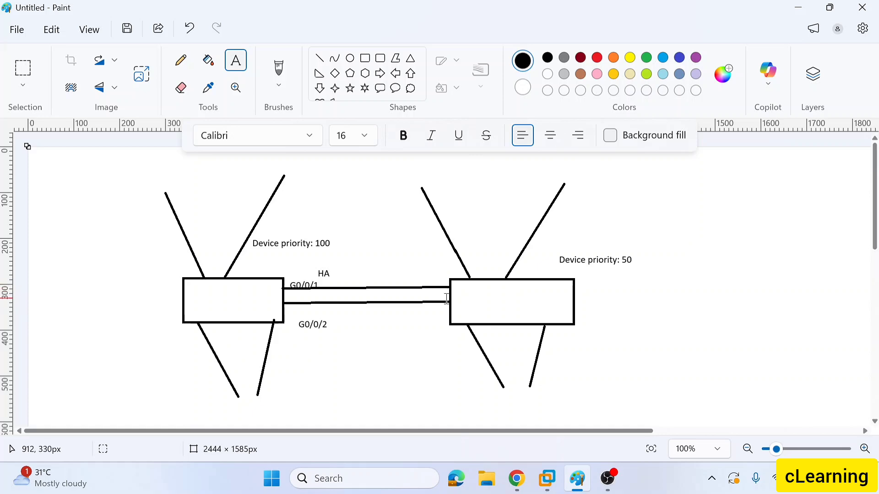
click(522, 483)
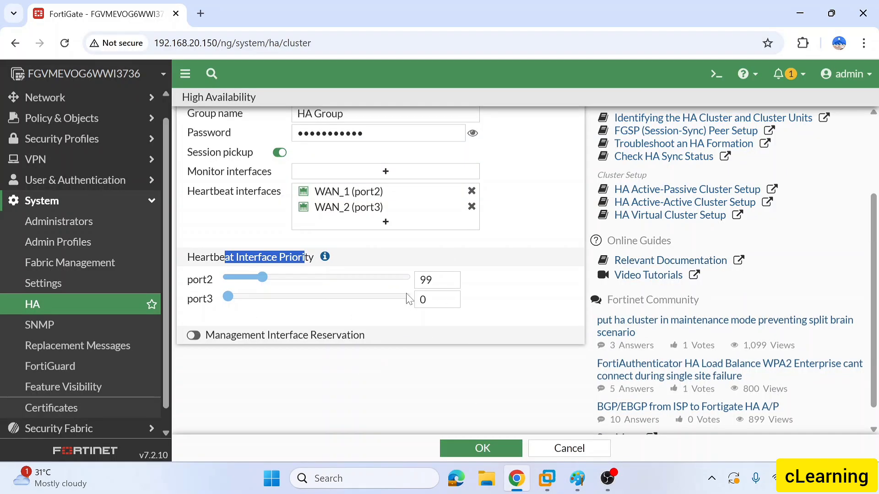
scroll(400, 324, up, 3)
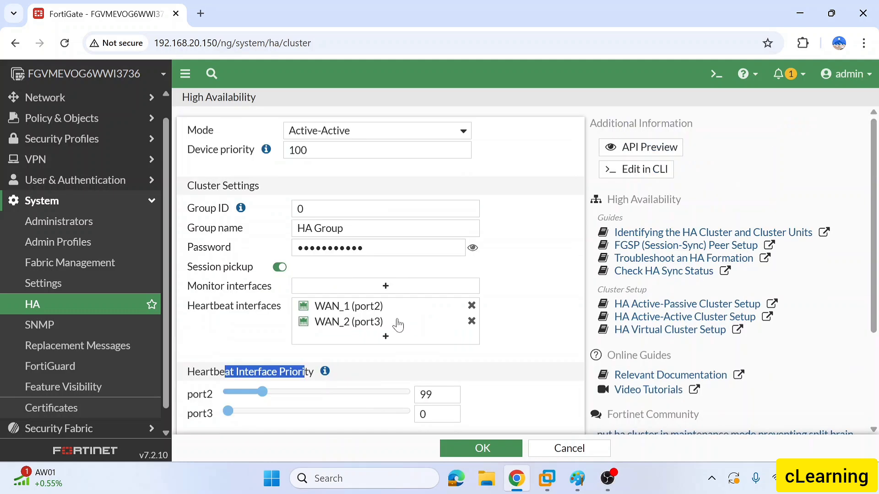
click(512, 341)
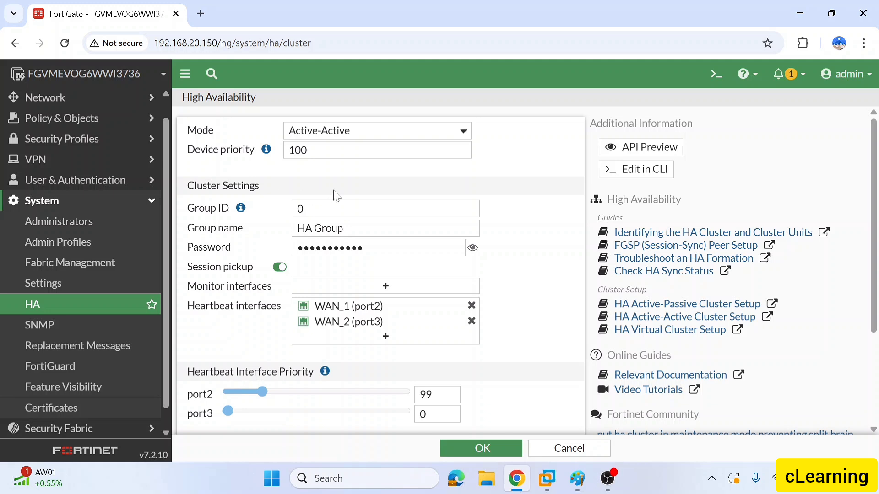
Step: Review the available HA modes and the cluster settings, and set the mode to Active-Passive
click(355, 133)
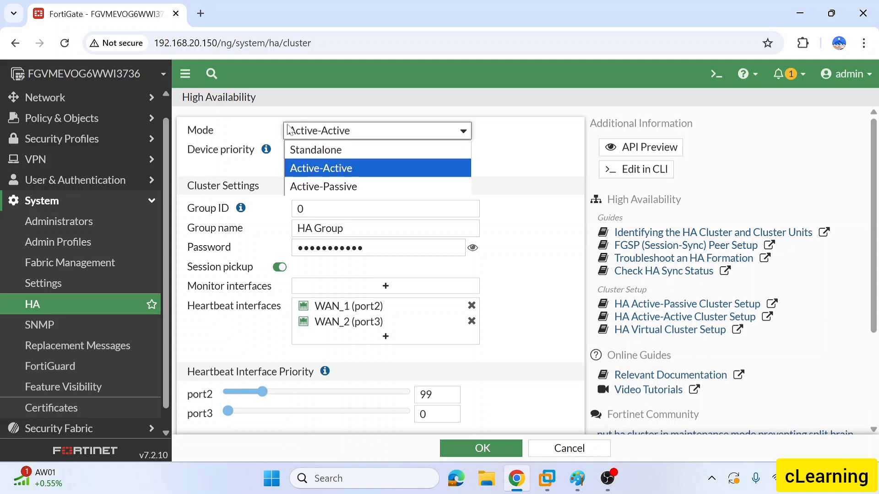
click(234, 128)
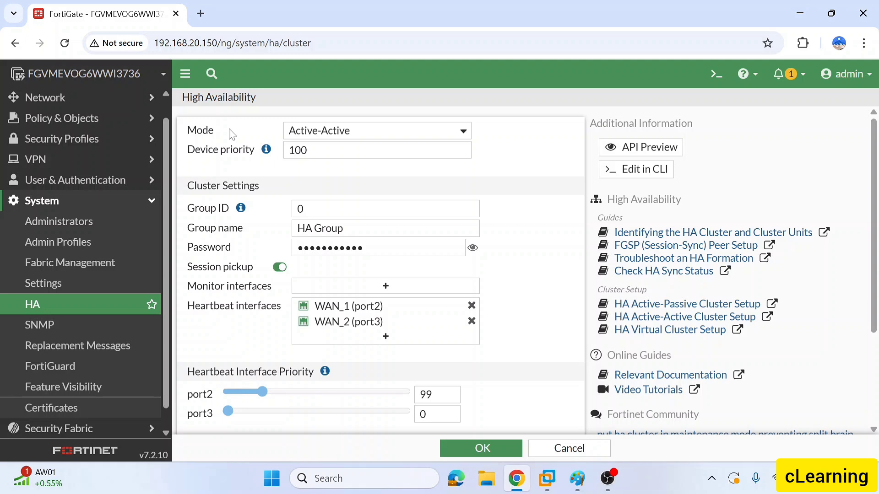
scroll(393, 324, down, 3)
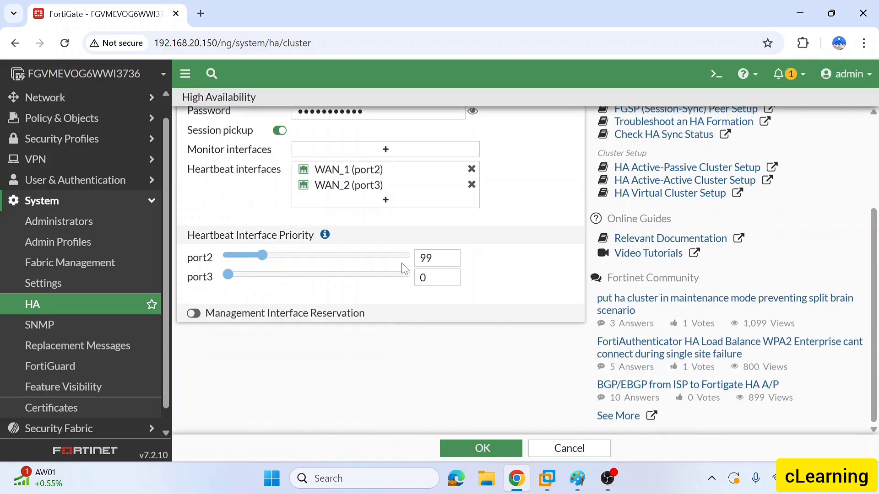
scroll(414, 295, up, 3)
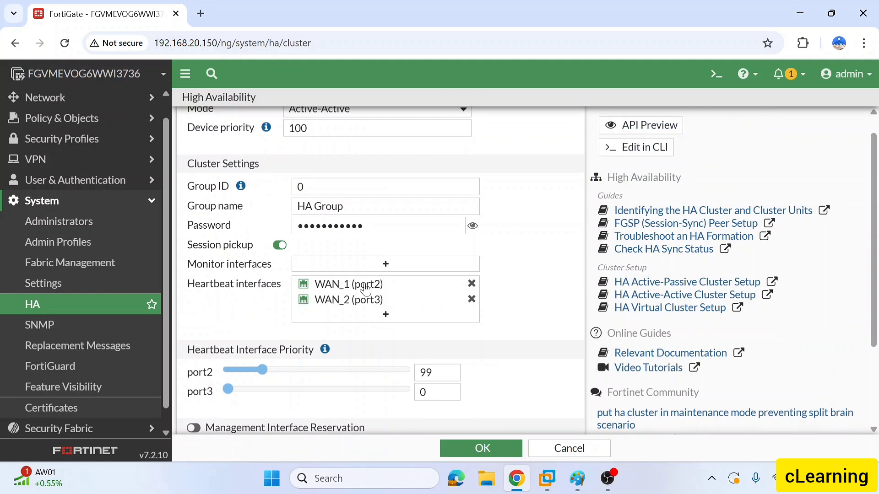
scroll(363, 288, up, 1)
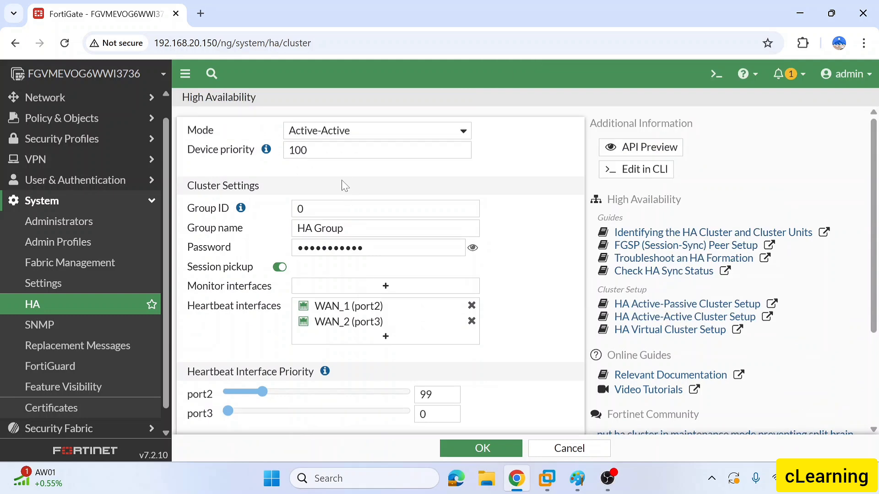
click(355, 134)
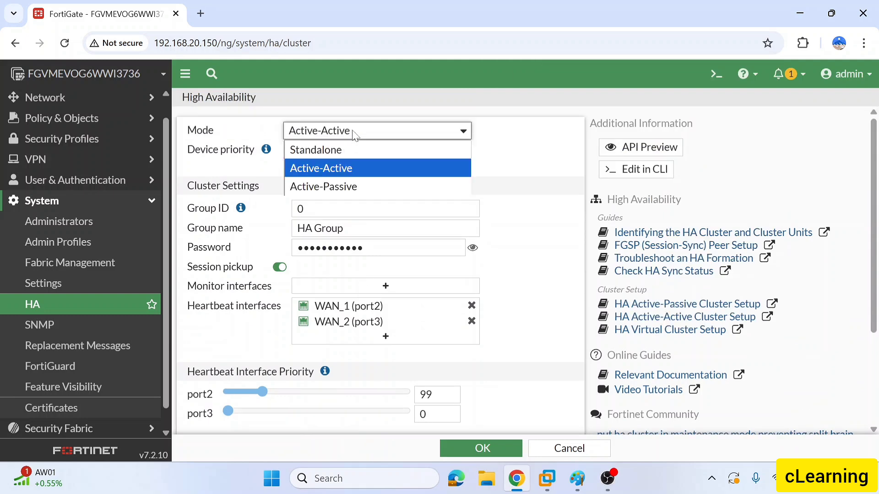
click(362, 188)
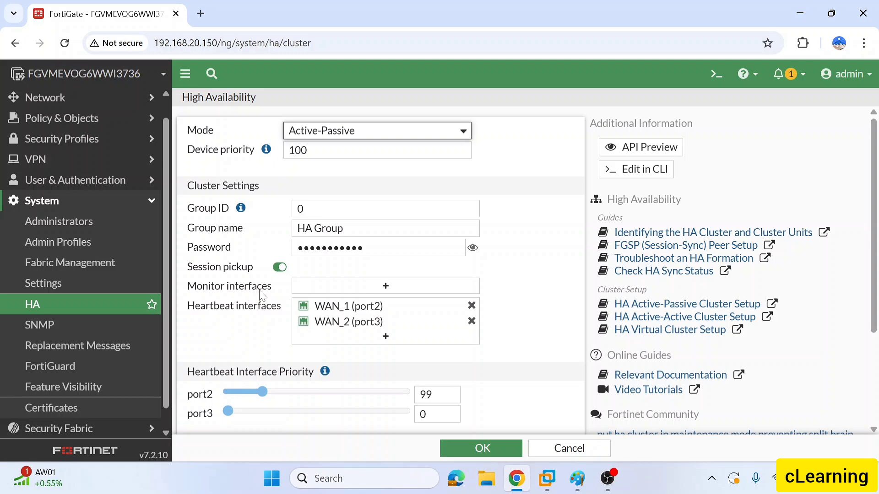
Step: Compare the Paint diagram's device priorities with this unit's setting, and check which interfaces can be monitored without selecting any
click(524, 487)
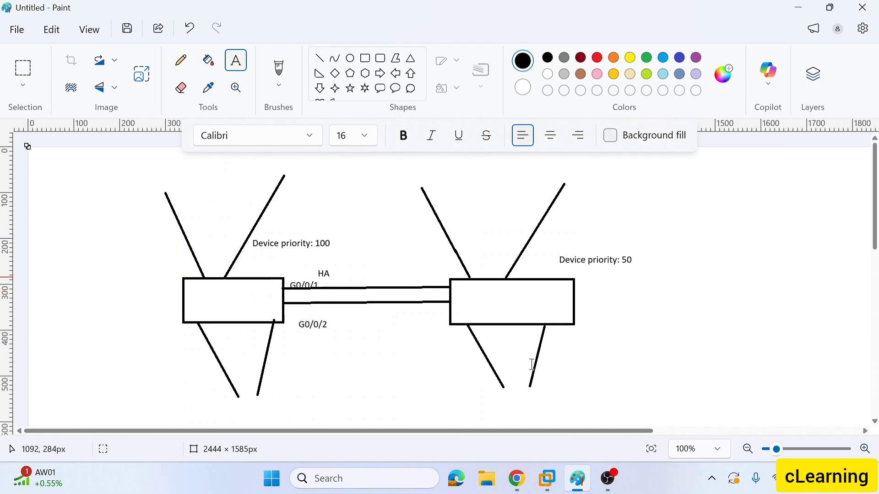
click(516, 479)
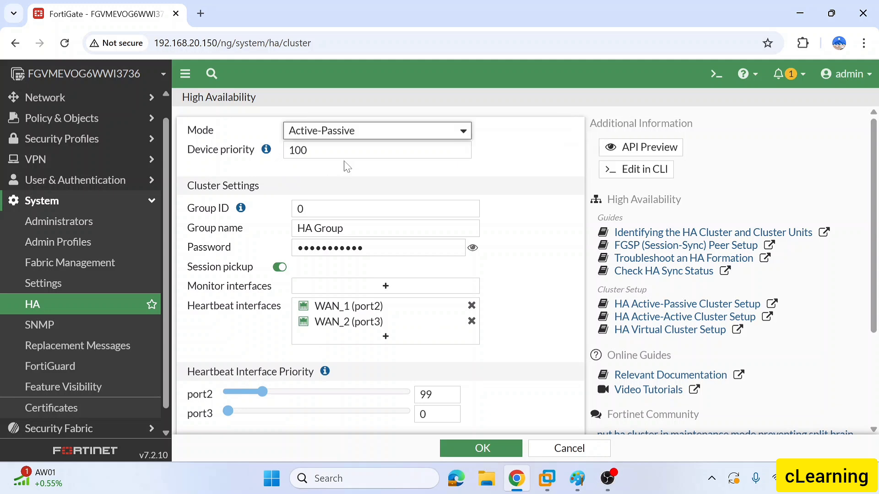
drag(308, 150, 288, 150)
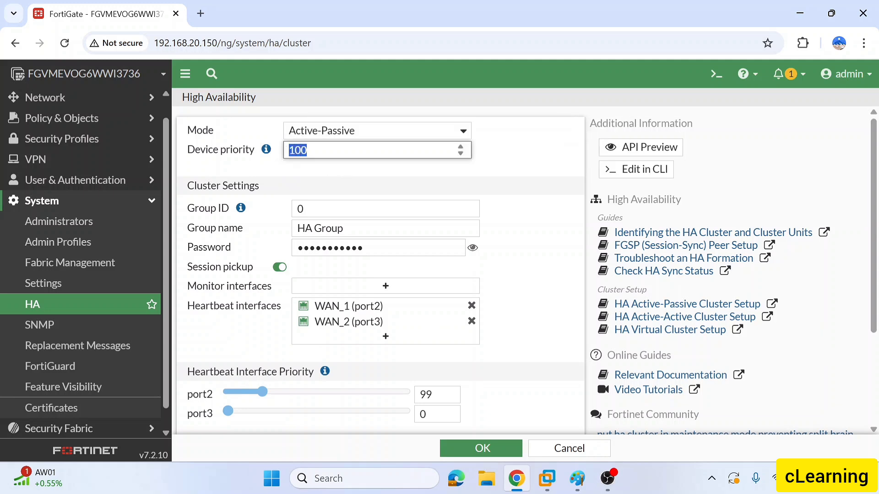
click(307, 150)
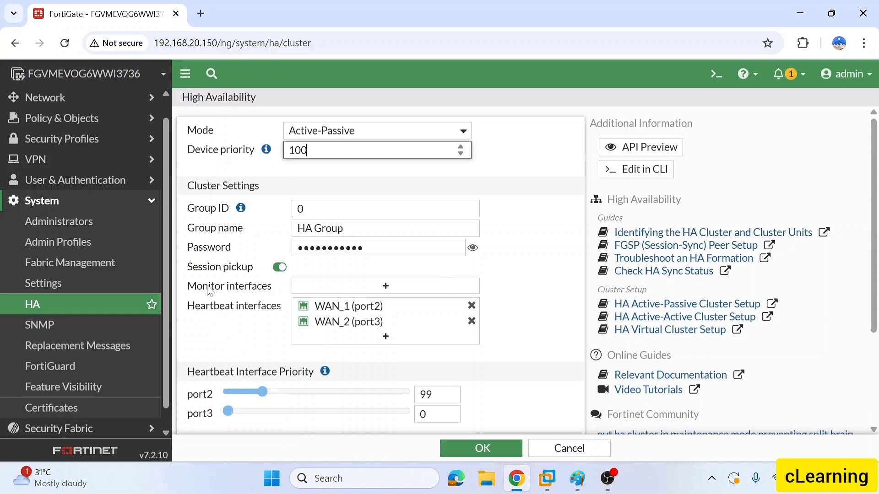
scroll(270, 292, down, 2)
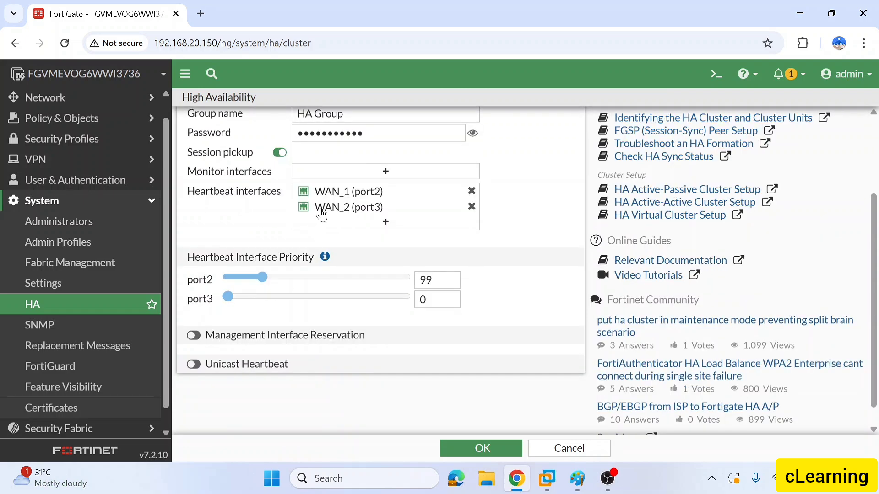
click(333, 177)
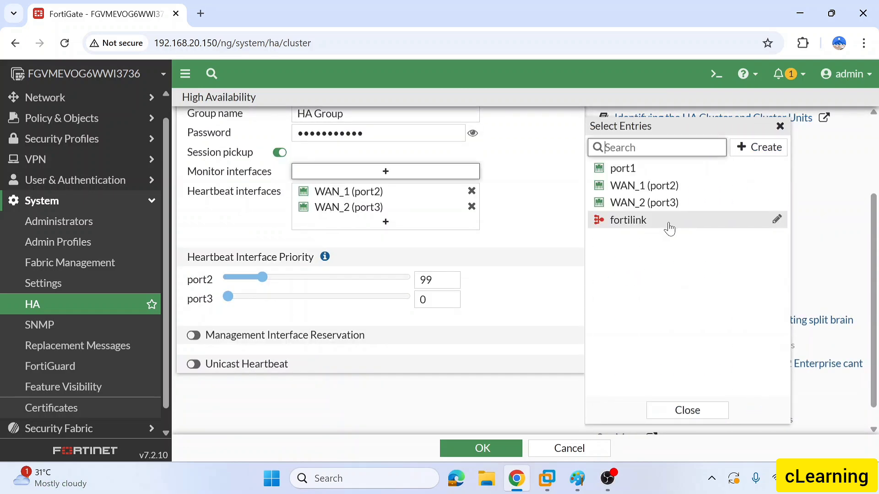
click(780, 126)
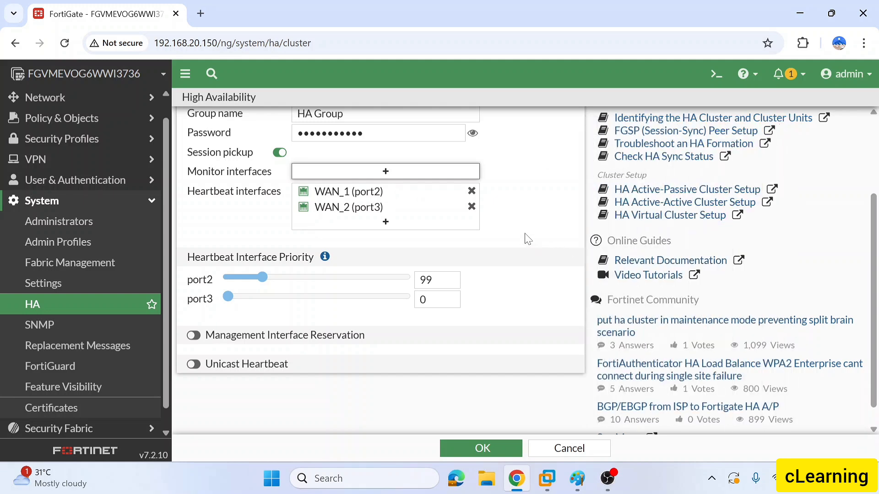
scroll(526, 238, up, 2)
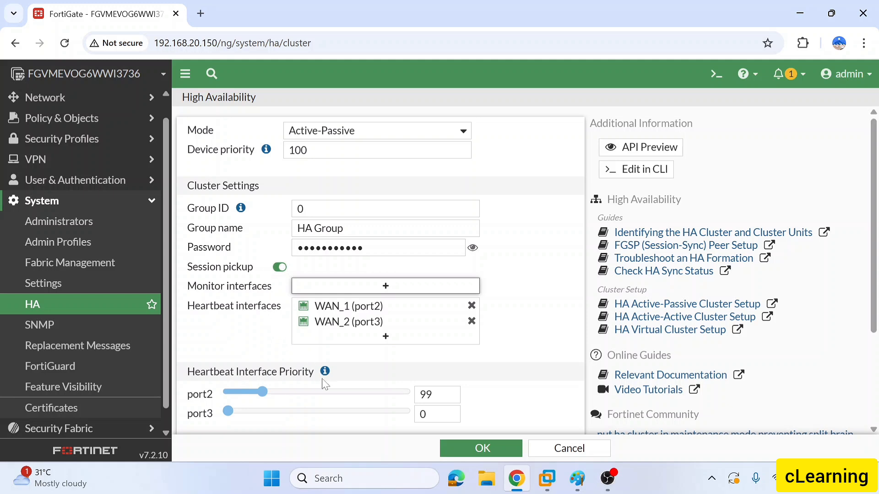
Step: Check the two HA links between the firewalls in the Paint diagram against the FortiGate page's heartbeat interfaces
mouse_move(322, 378)
click(514, 480)
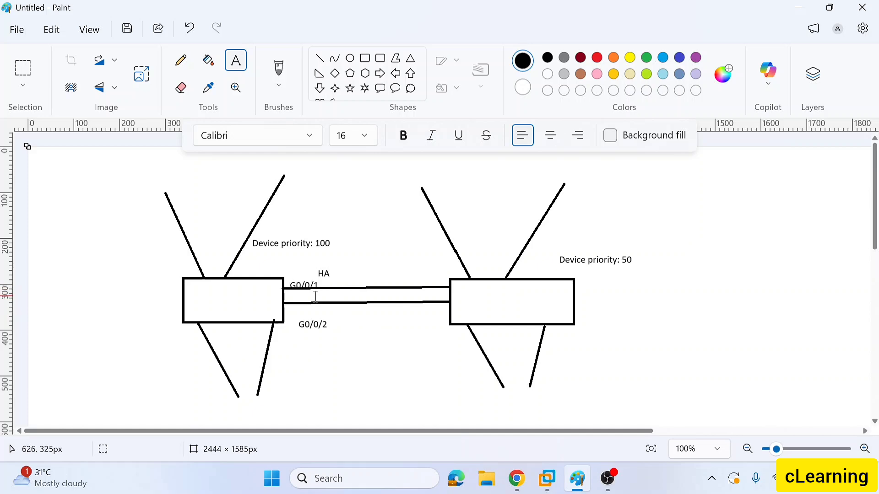
click(515, 481)
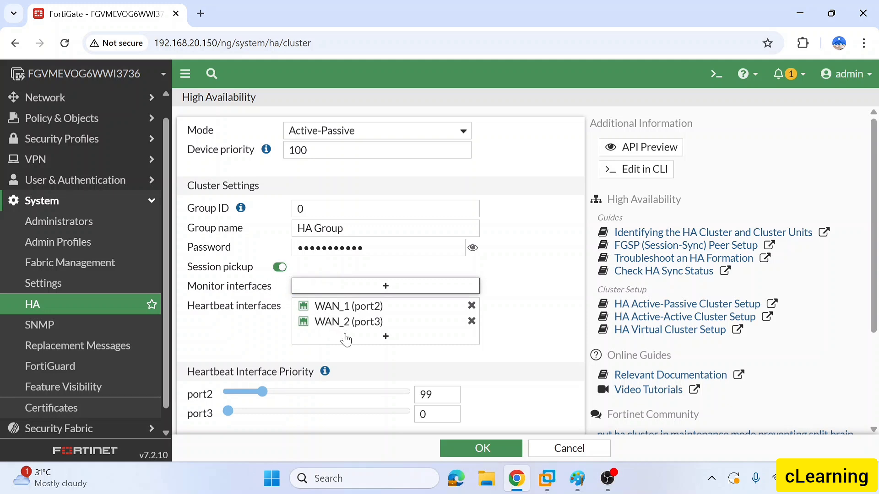
Step: Set port2's heartbeat interface priority to 121 and select port3's priority value for editing
scroll(874, 312, down, 1)
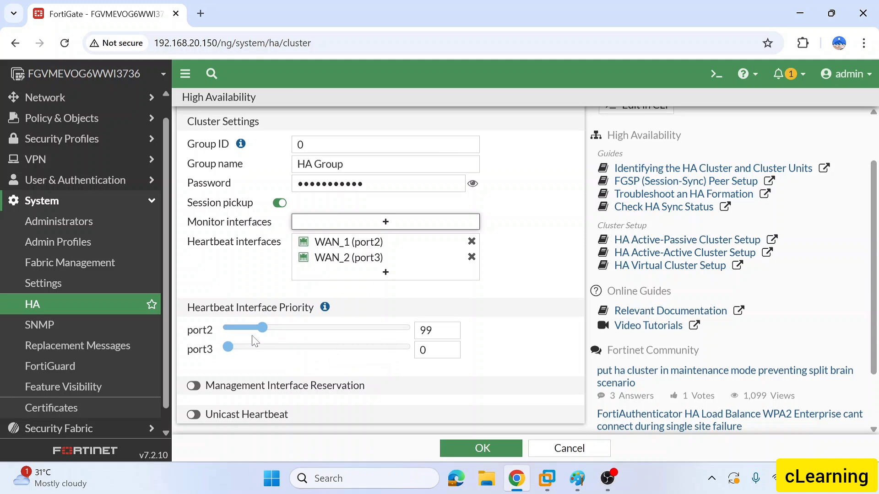
mouse_move(258, 330)
mouse_down()
mouse_move(228, 331)
mouse_move(271, 331)
mouse_up()
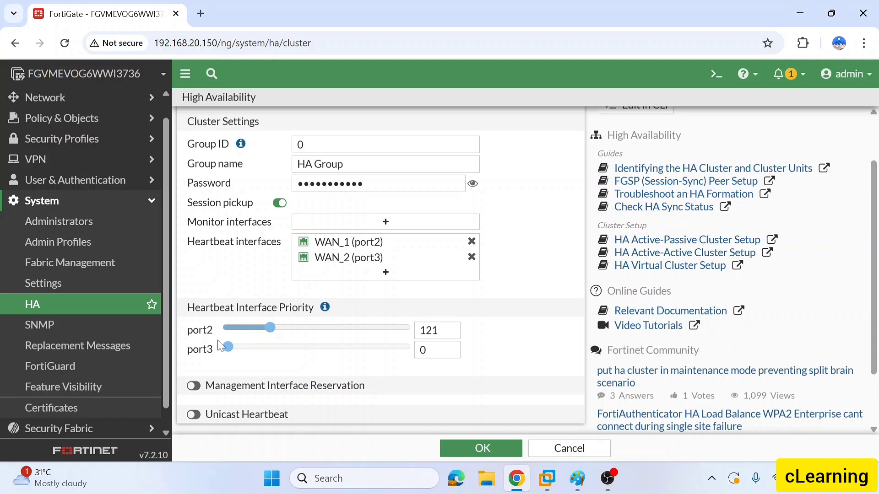
double_click(437, 330)
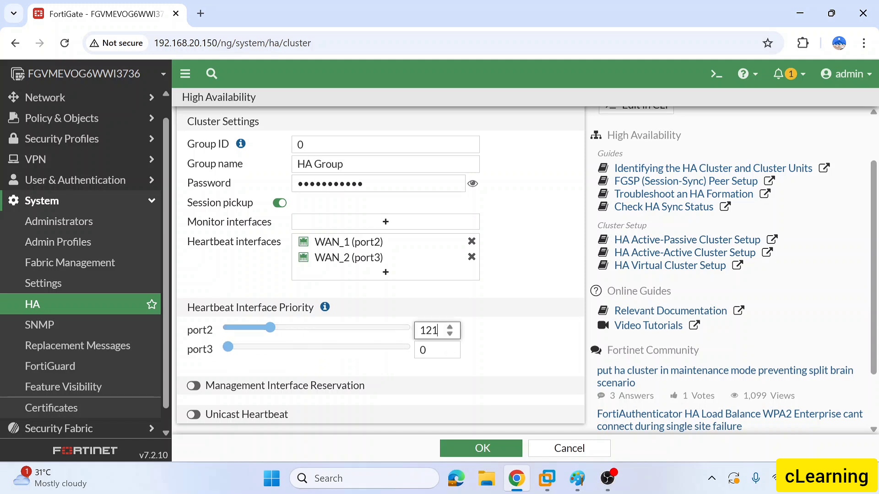
double_click(425, 350)
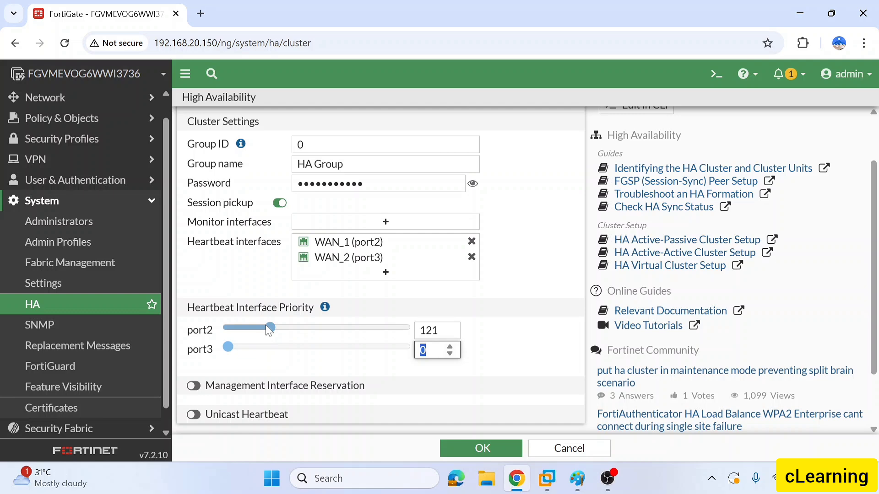
Step: Review the HA page from the mode down to the unicast heartbeat option, and view the interface details of WAN_2 (port3)
scroll(272, 328, up, 1)
scroll(273, 328, down, 3)
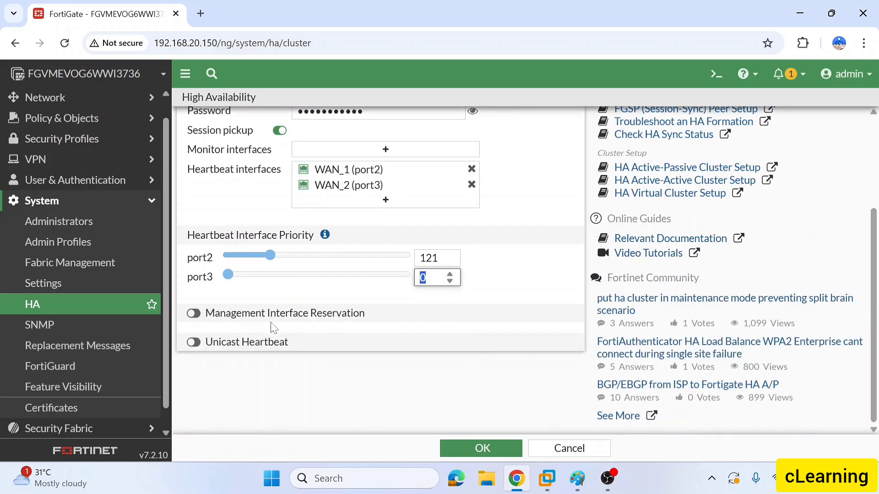
scroll(272, 328, up, 3)
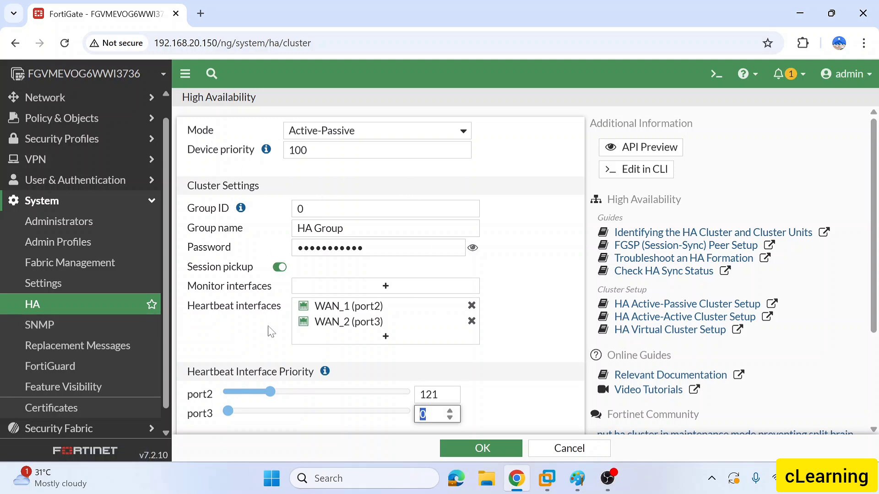
scroll(321, 339, down, 3)
scroll(336, 325, up, 3)
mouse_move(335, 328)
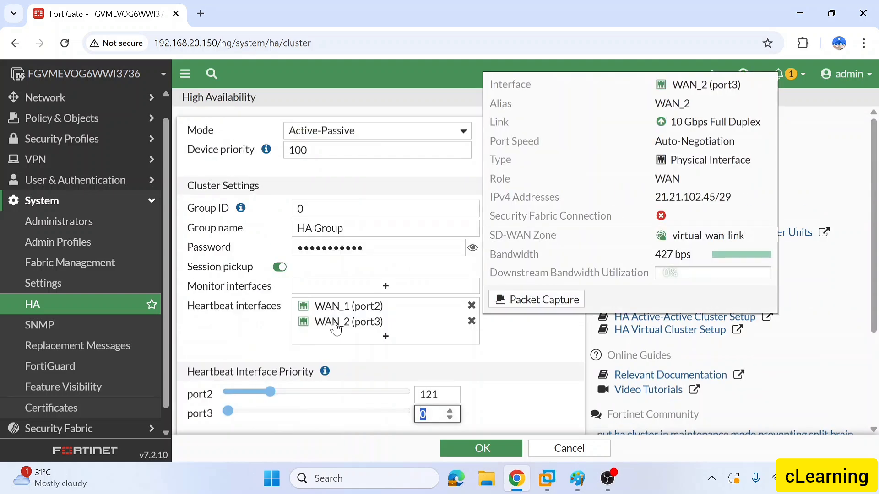